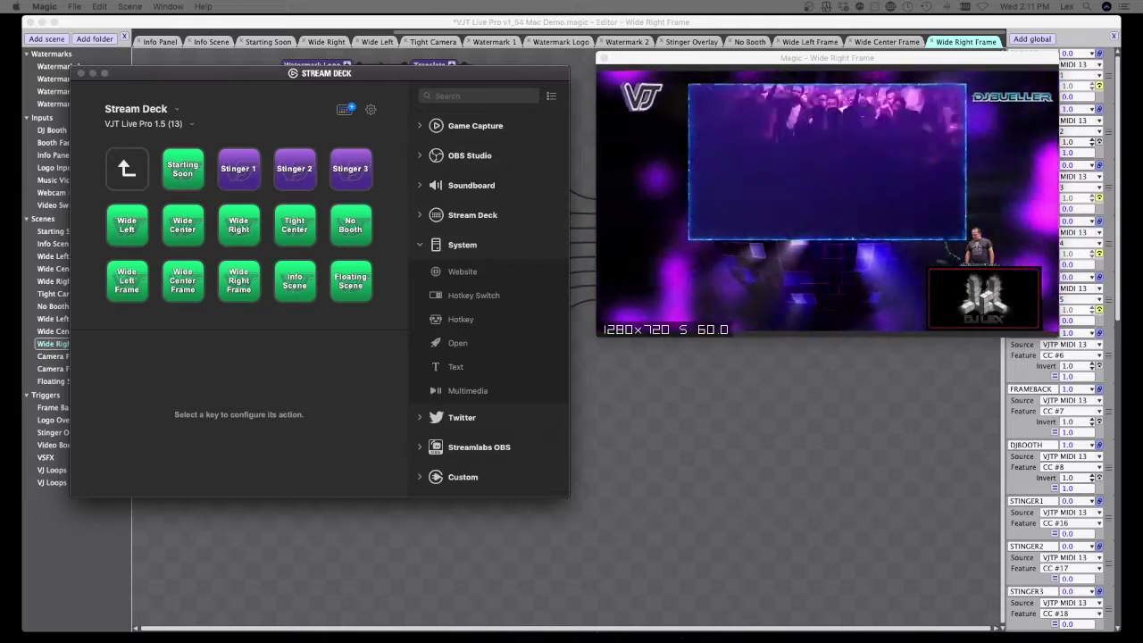
# Preview the Floating Scene in the output and close the Stream Deck window
pyautogui.click(52, 381)
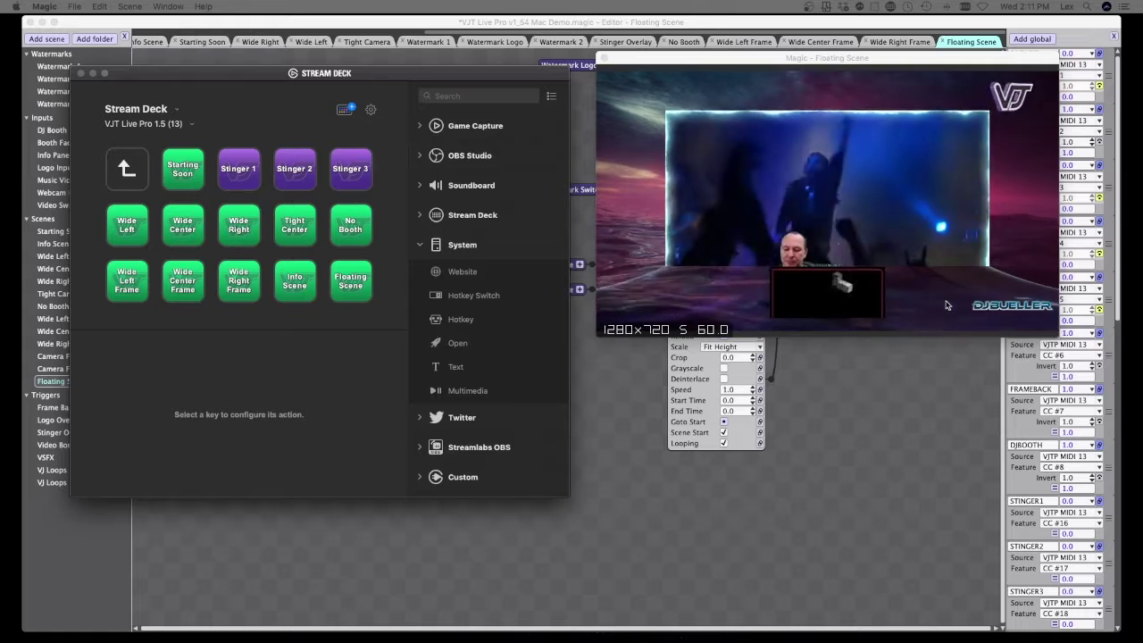
pyautogui.click(81, 73)
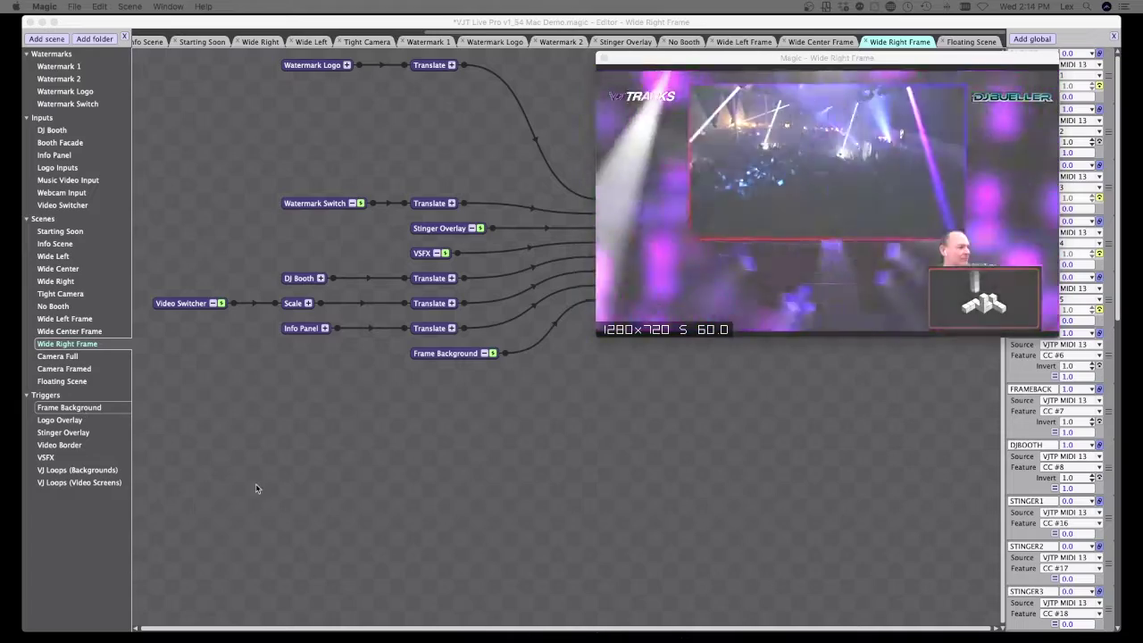
# Load Stinger - Bueller Cube.mov from Demo Files into the first VideoFile module of the Stinger Overlay scene
pyautogui.click(101, 451)
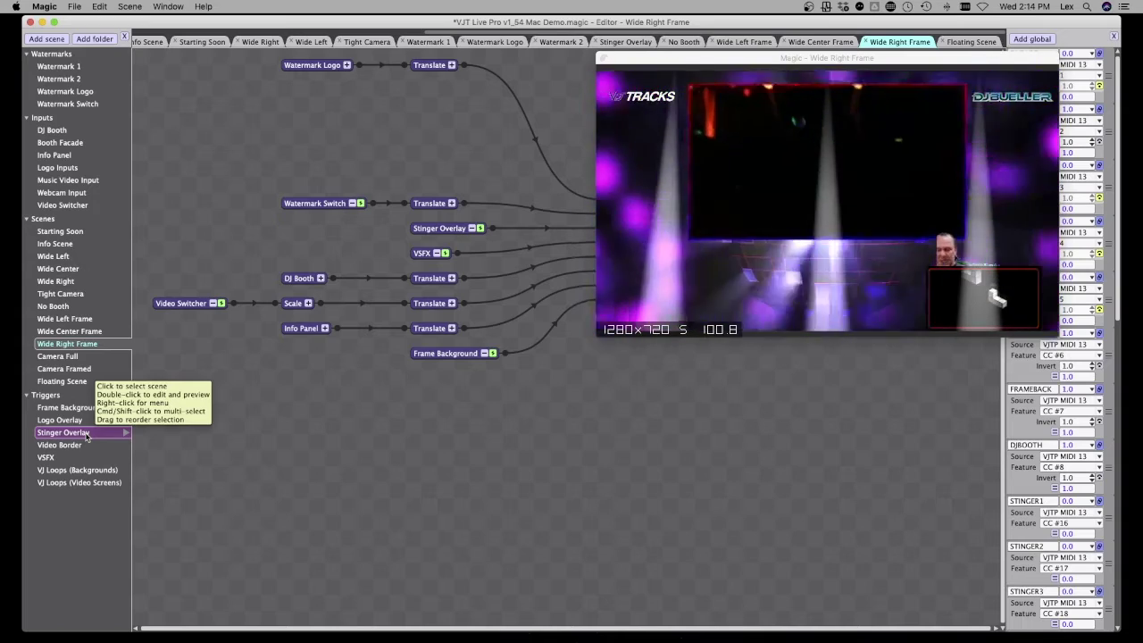
pyautogui.click(86, 435)
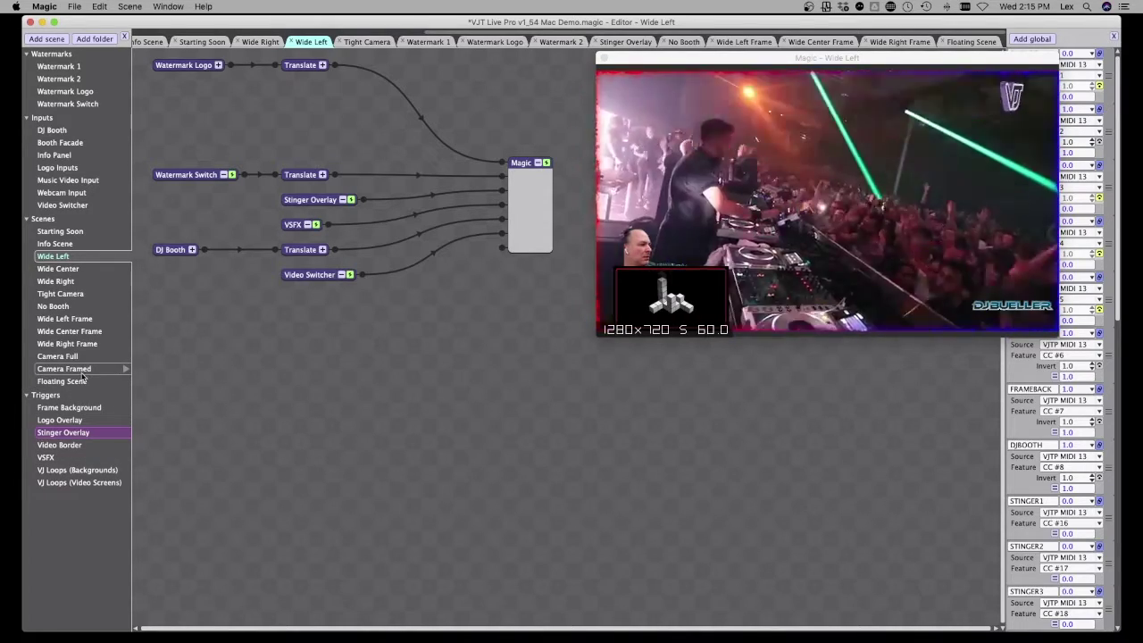
pyautogui.click(69, 435)
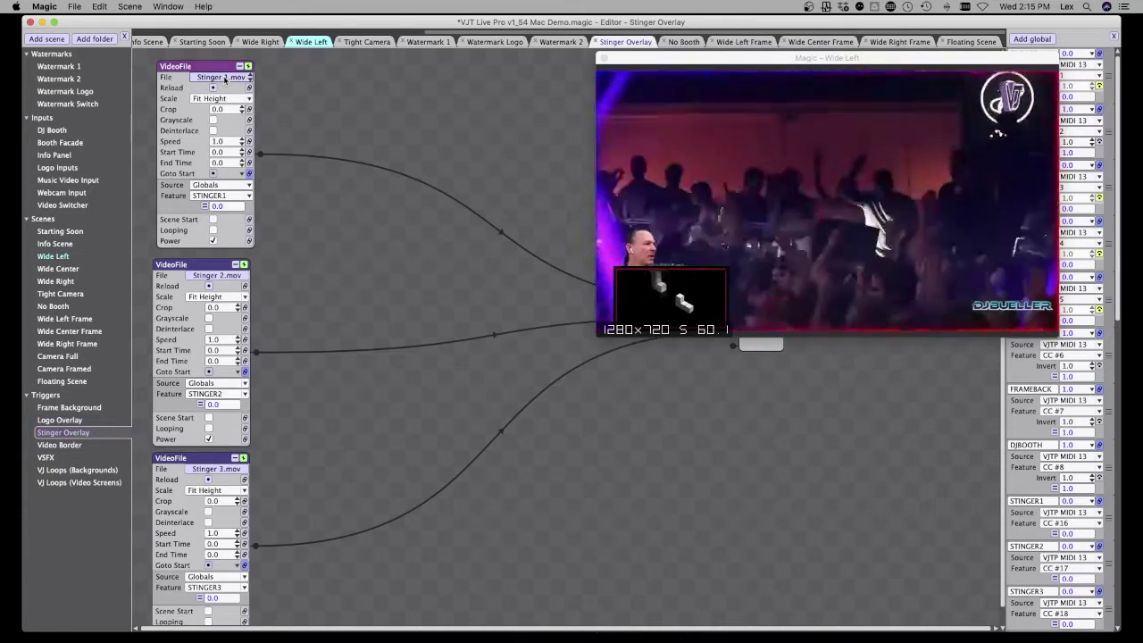
pyautogui.click(225, 79)
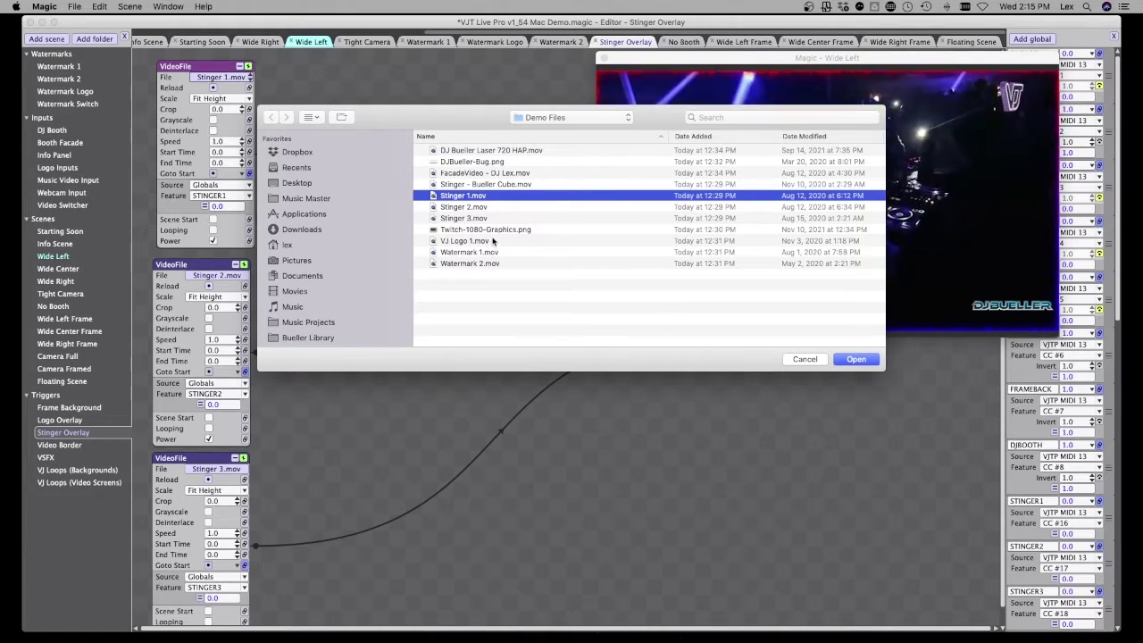
pyautogui.doubleClick(495, 185)
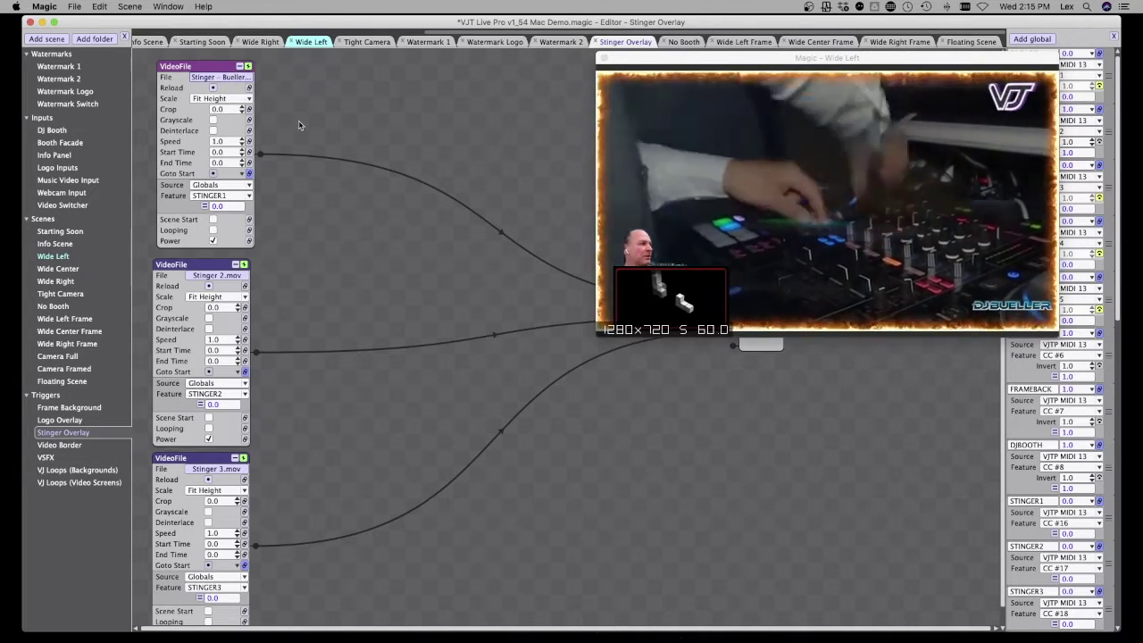
pyautogui.click(238, 280)
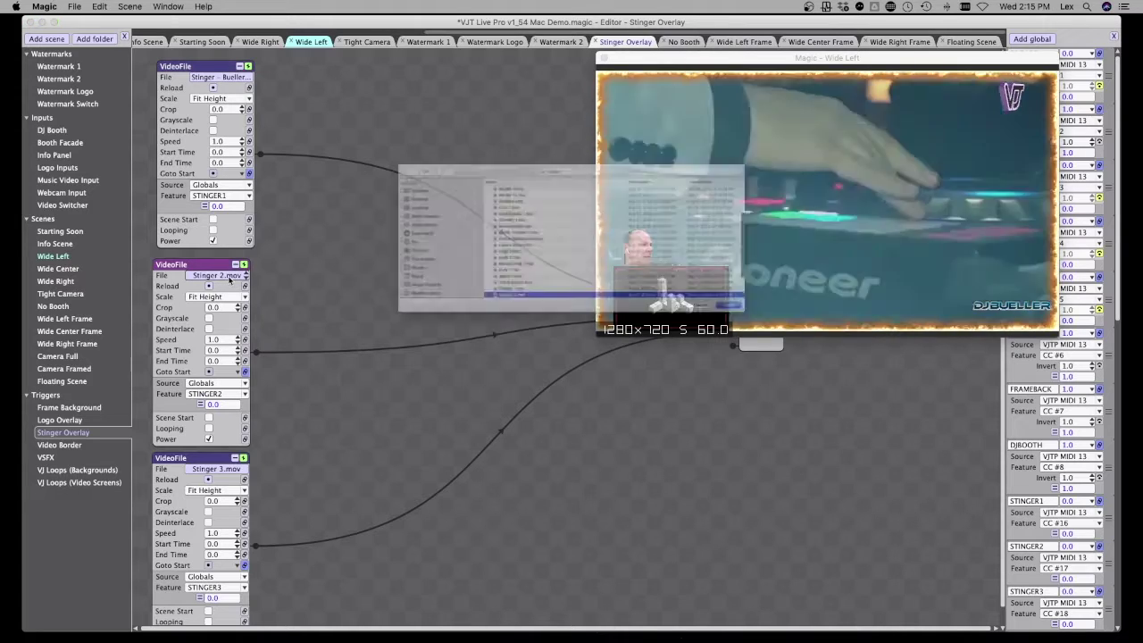
pyautogui.click(805, 359)
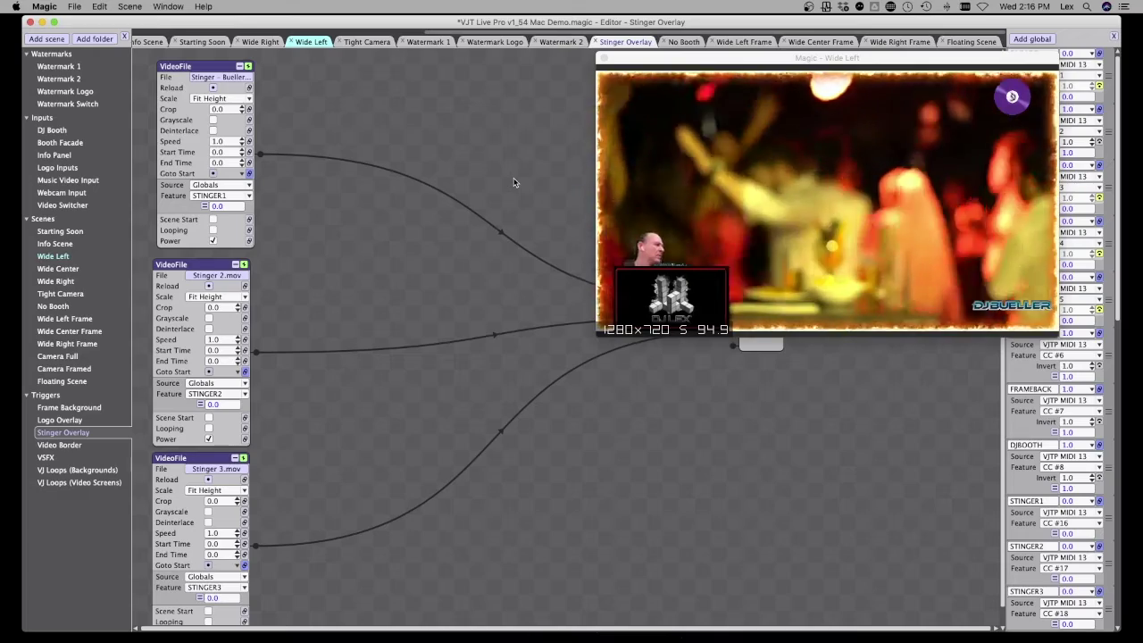
# Replace the Lasers Cross video in the VSFX scene with DJ Bueller Laser 720 HAP.mov from the Demo Files folder
pyautogui.click(53, 457)
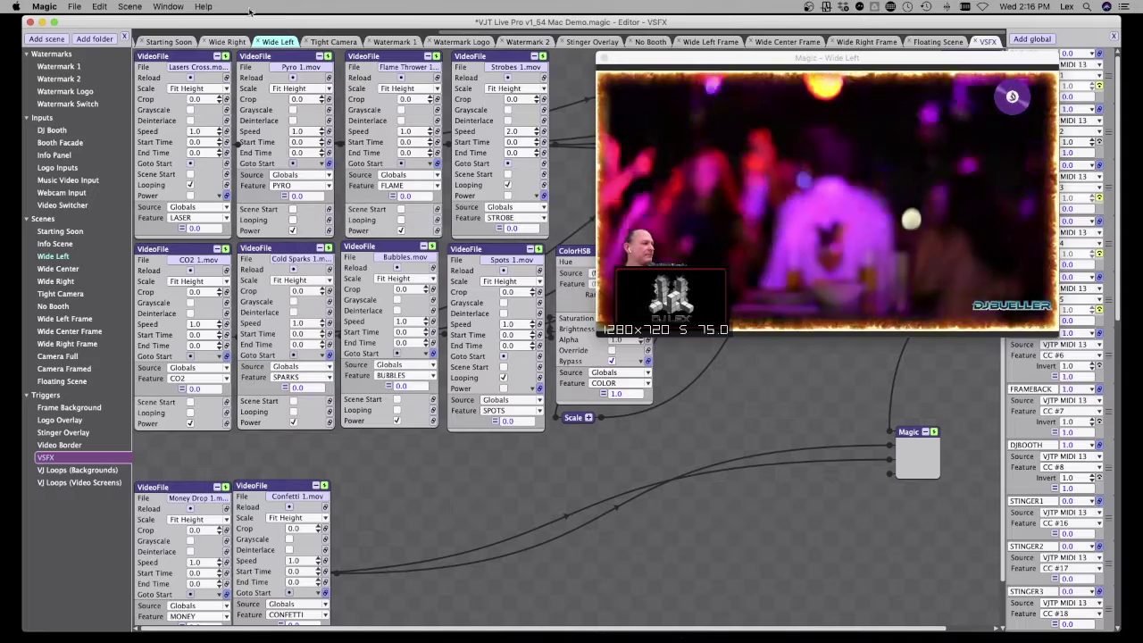
pyautogui.click(191, 70)
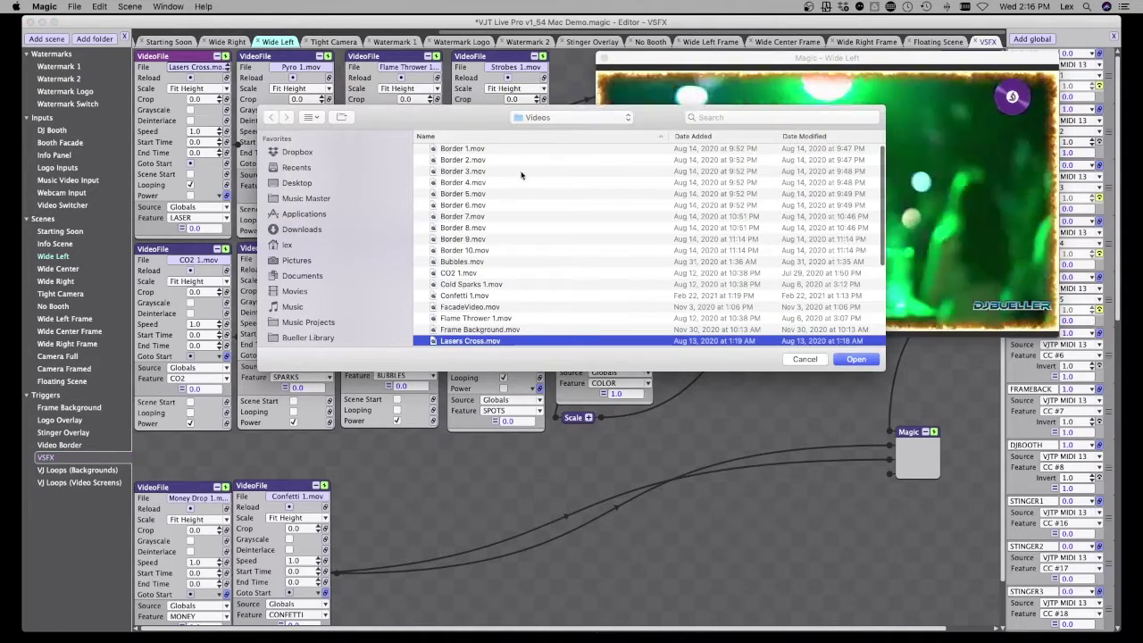
pyautogui.click(566, 116)
pyautogui.click(546, 256)
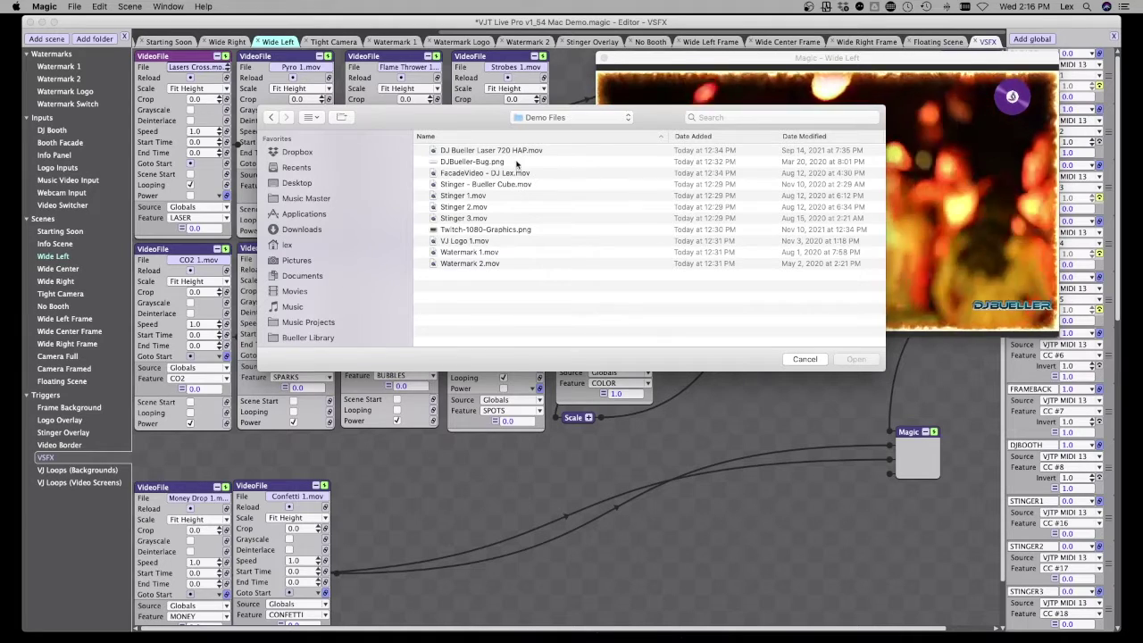
pyautogui.doubleClick(518, 151)
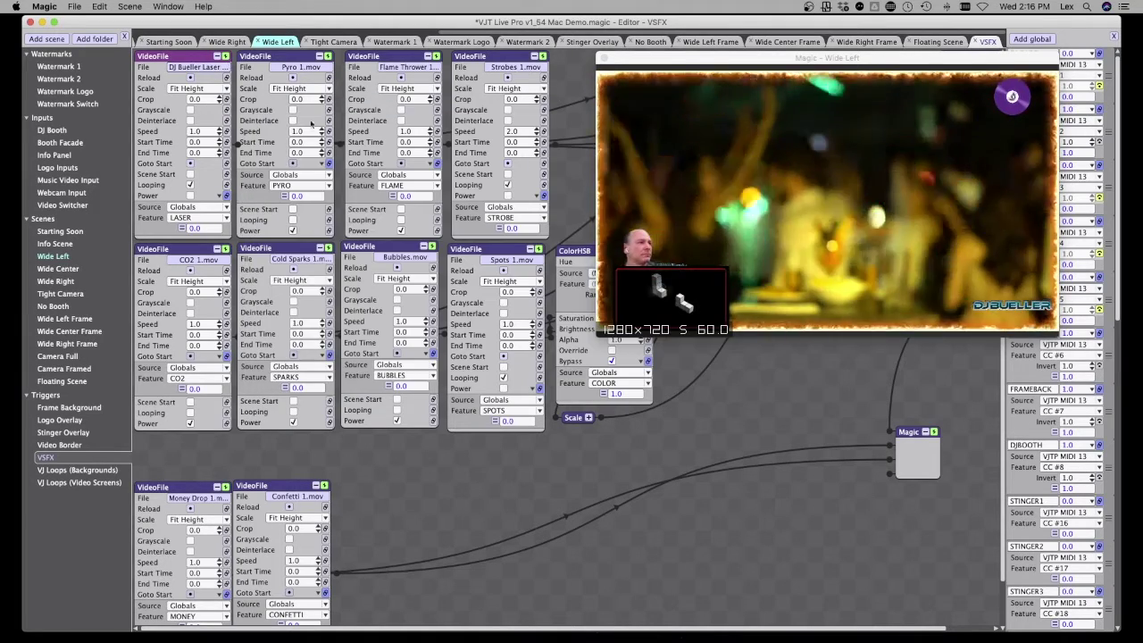
pyautogui.scroll(-1, 176, 280)
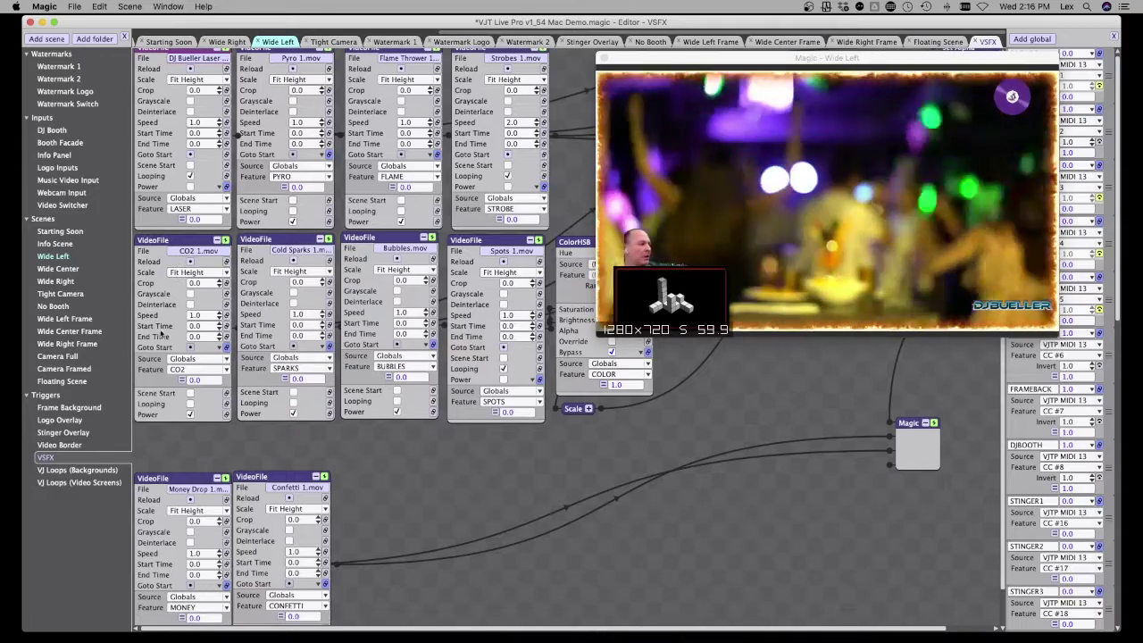
# Preview the Wide Left Frame, Wide Center Frame, Wide Right Frame and Wide Left scenes in the output
pyautogui.click(44, 269)
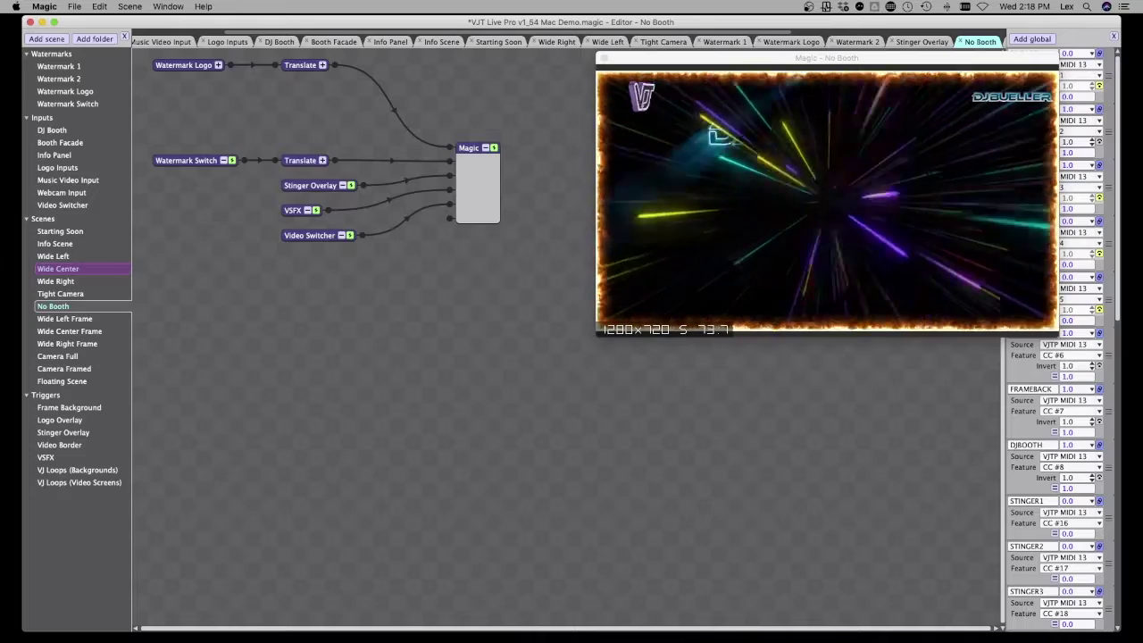
pyautogui.click(64, 319)
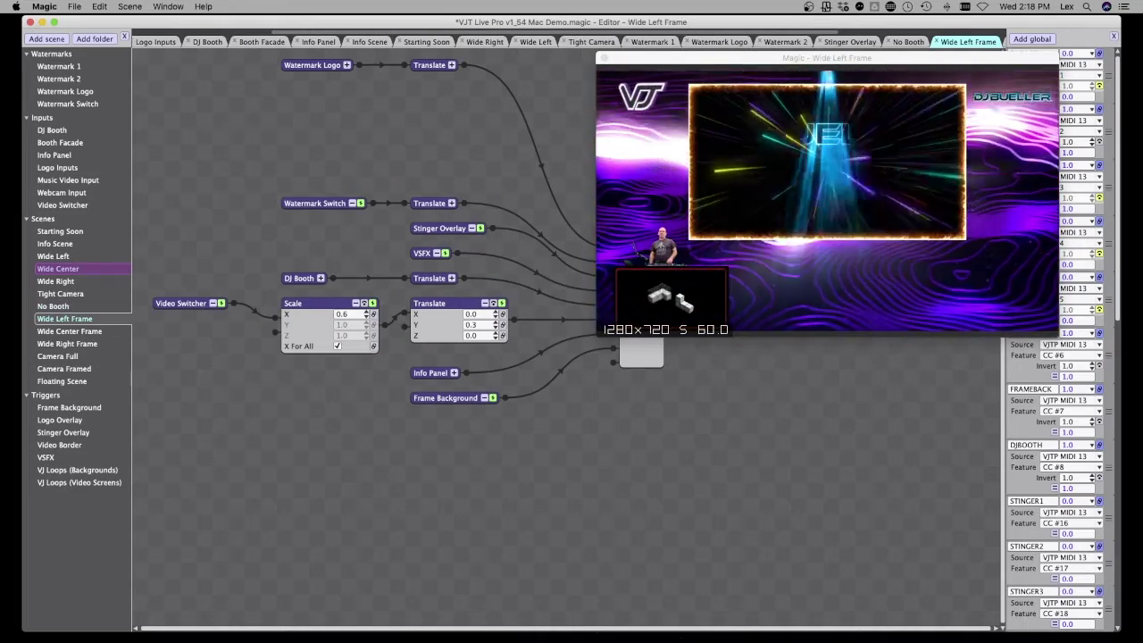
pyautogui.press('Down')
pyautogui.press('Down')
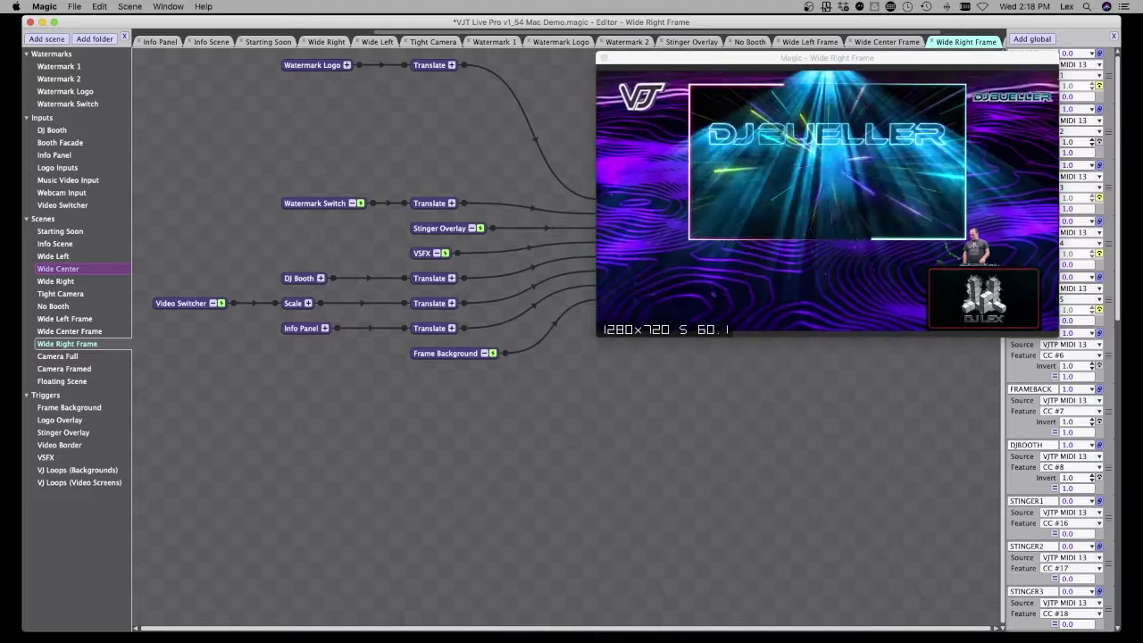
pyautogui.click(53, 257)
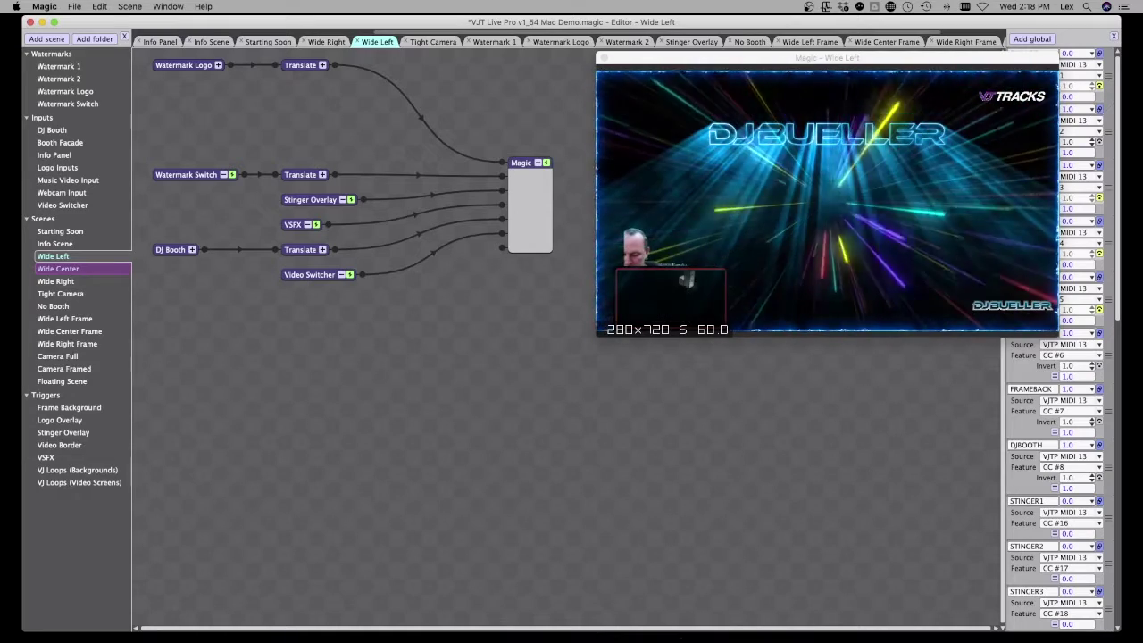
pyautogui.click(940, 140)
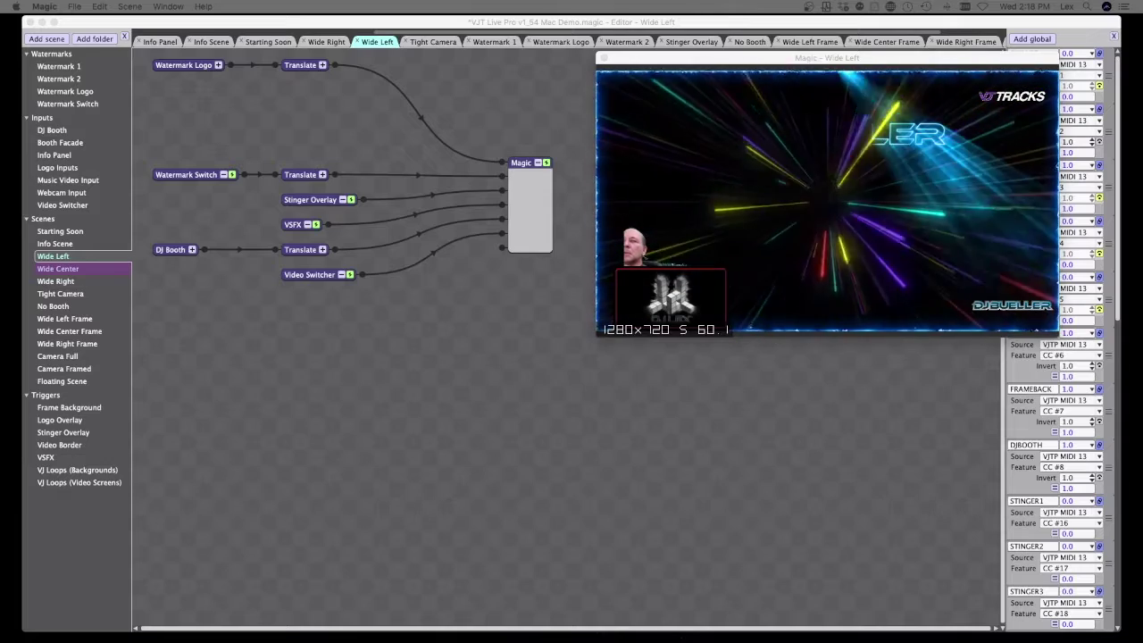
pyautogui.click(717, 136)
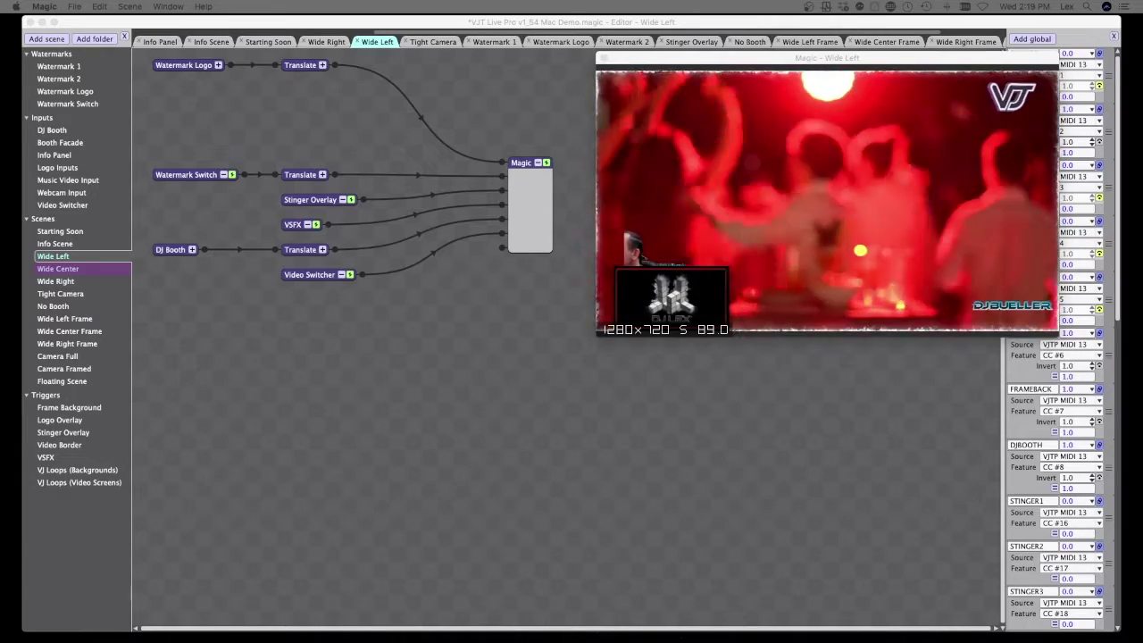
# Preview the Camera Full and Camera Framed scenes, and return the output to Wide Center
pyautogui.click(57, 356)
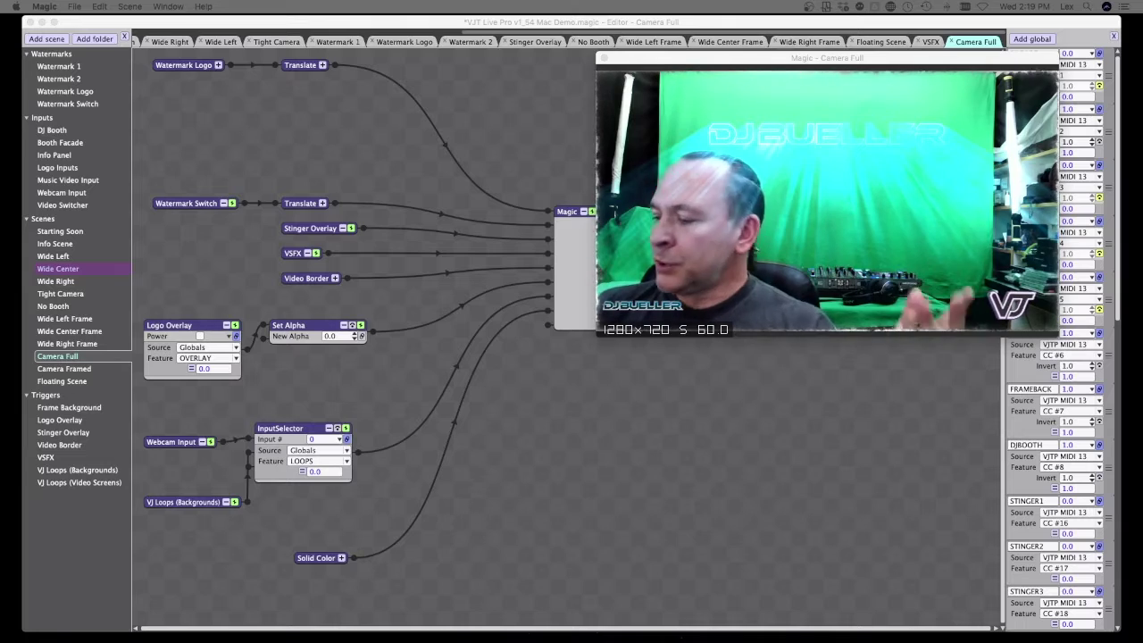
pyautogui.click(64, 369)
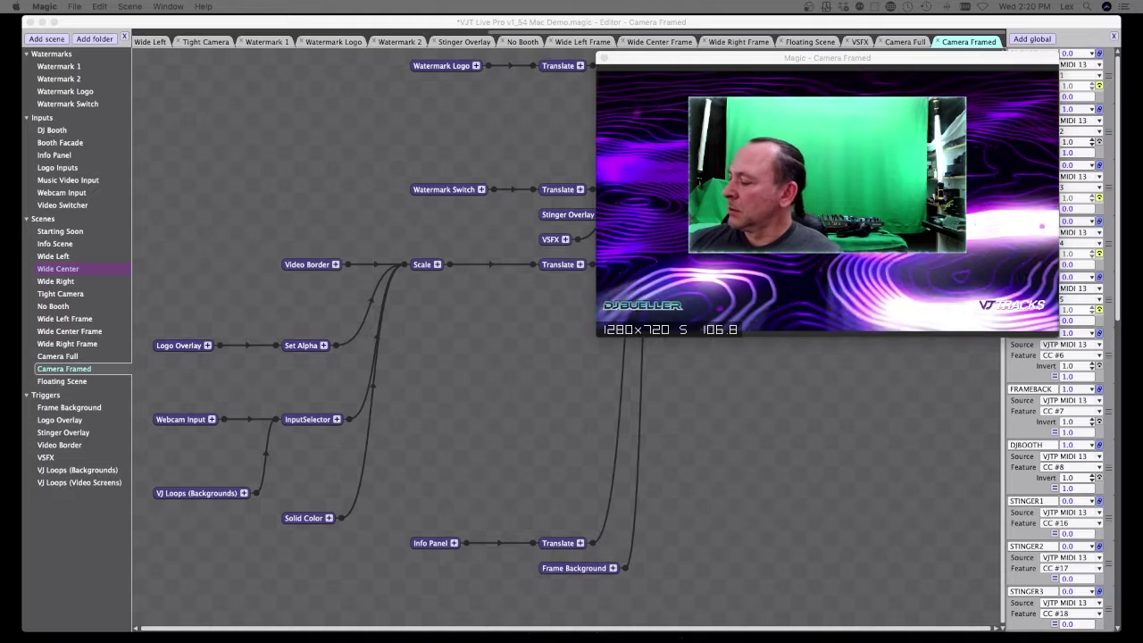
pyautogui.click(58, 268)
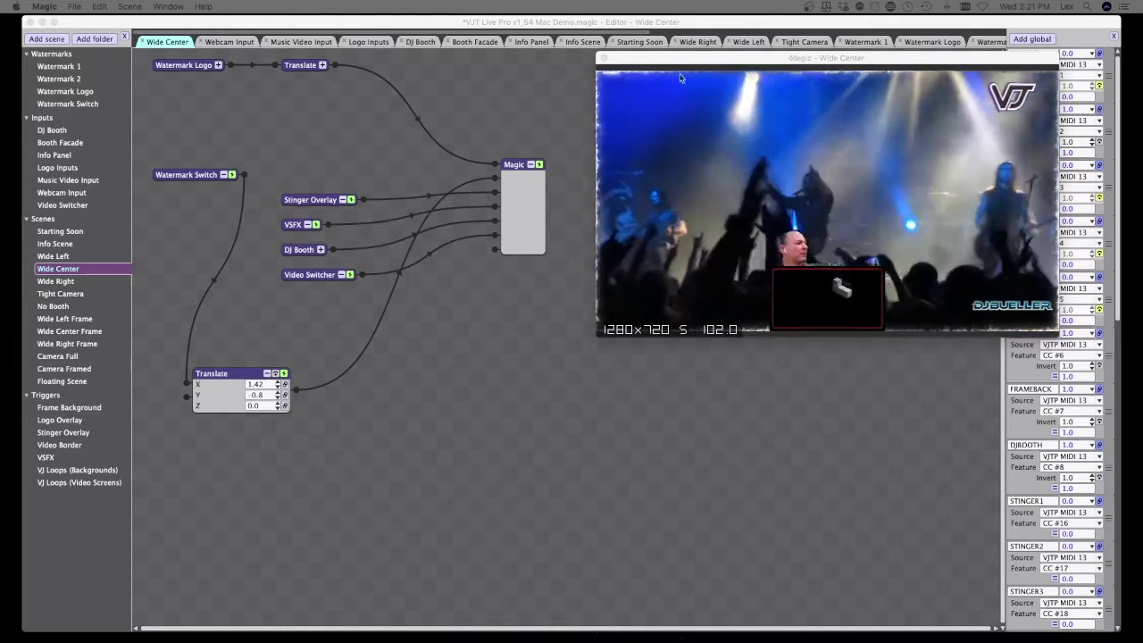
# In the Music Video Input scene, move the SyphonClient module away from Scale and select the MixEmergency Output NDISyphon server
pyautogui.click(72, 181)
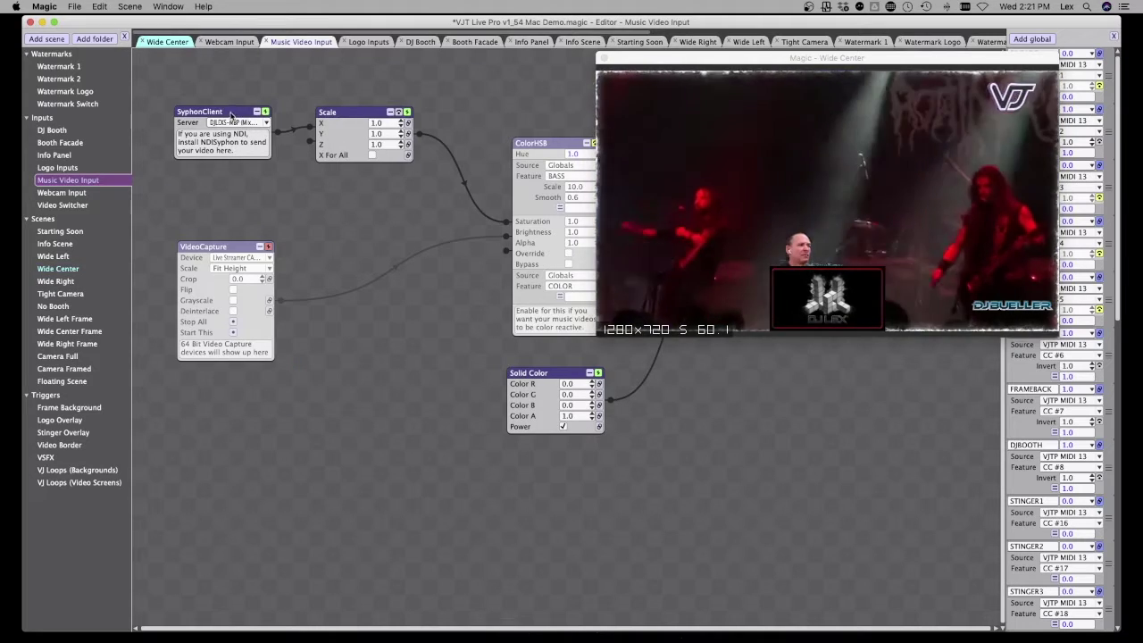
pyautogui.moveTo(232, 116); pyautogui.dragTo(182, 110)
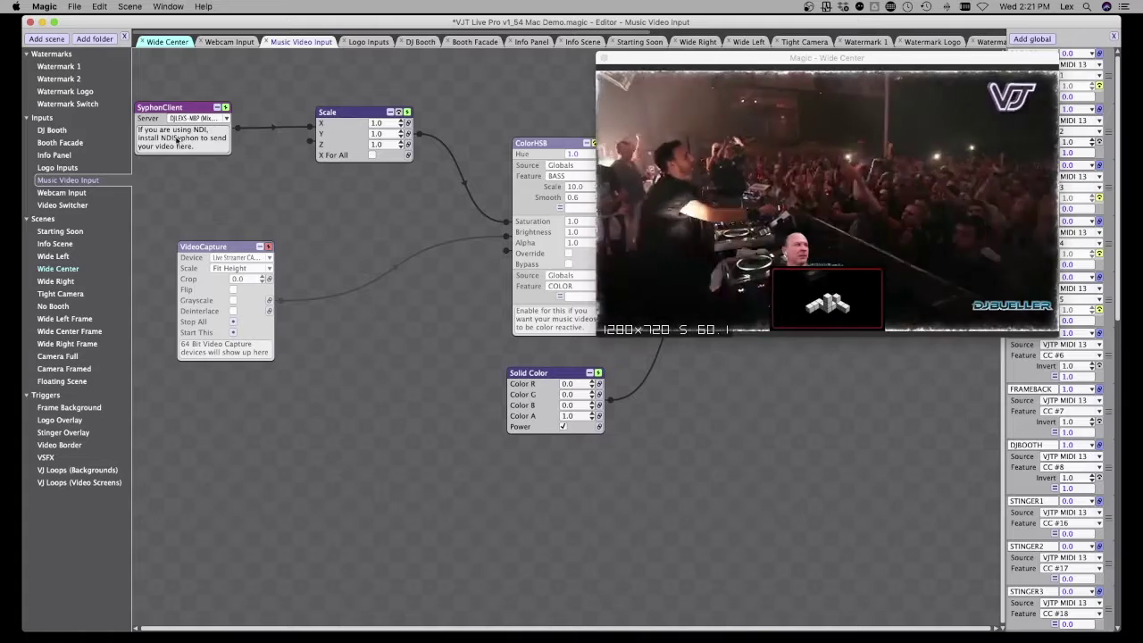
pyautogui.click(191, 119)
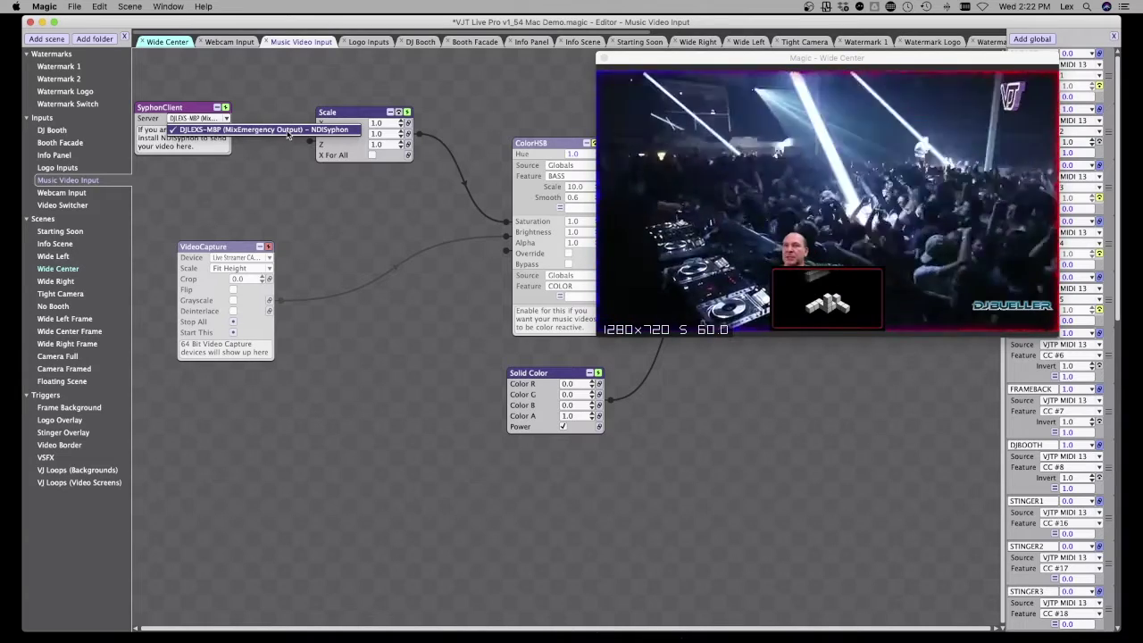
pyautogui.click(288, 132)
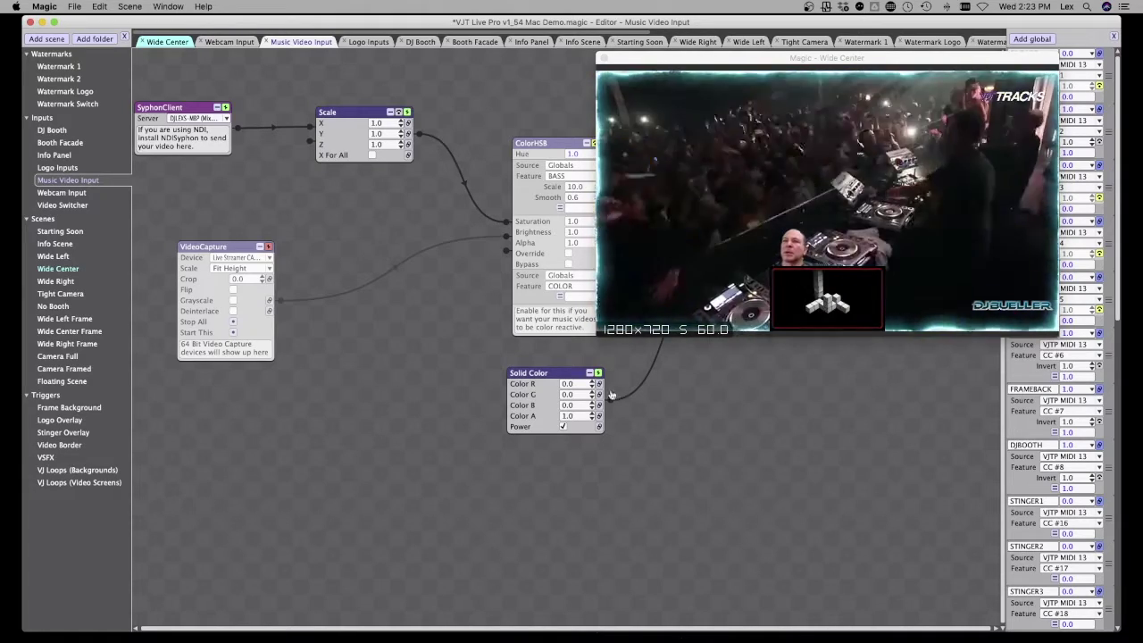
# Switch the output to the Wide Left scene and back to Wide Center
pyautogui.click(952, 154)
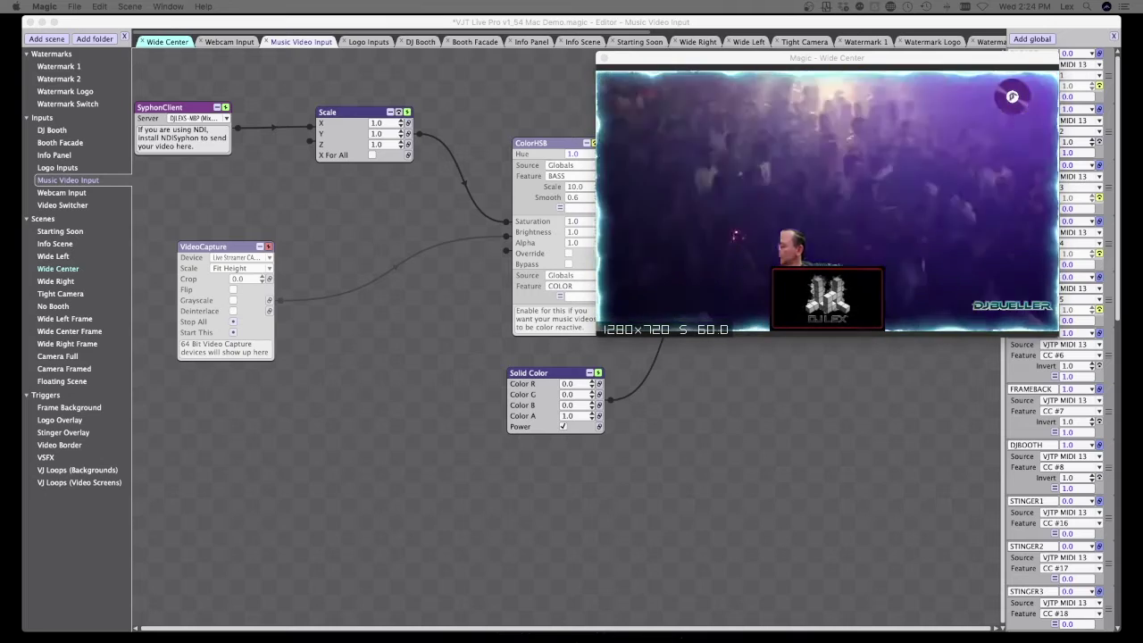
pyautogui.click(53, 256)
pyautogui.click(58, 269)
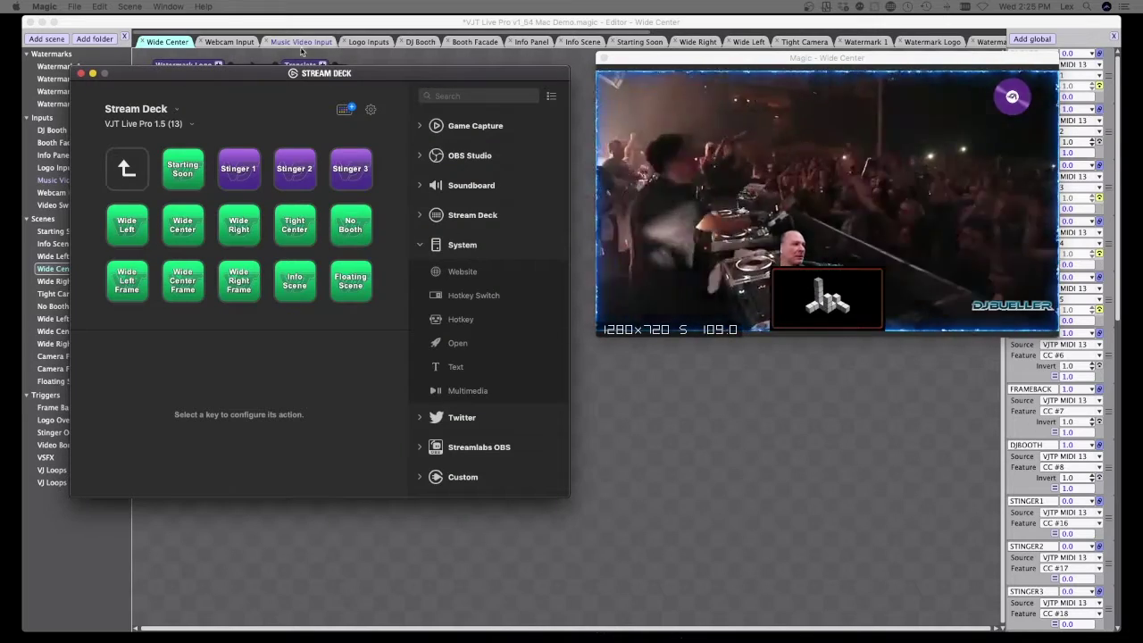
# In the Stream Deck app, show the Stream Deck XL layout, look inside its Setup folder, and close the window
pyautogui.click(166, 114)
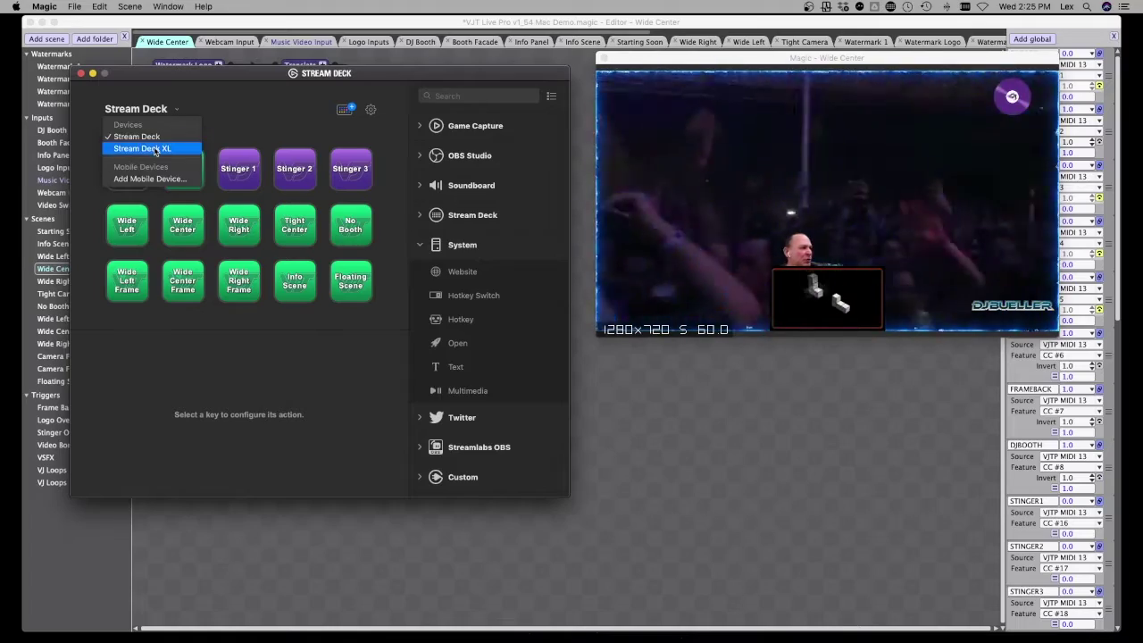
pyautogui.click(155, 150)
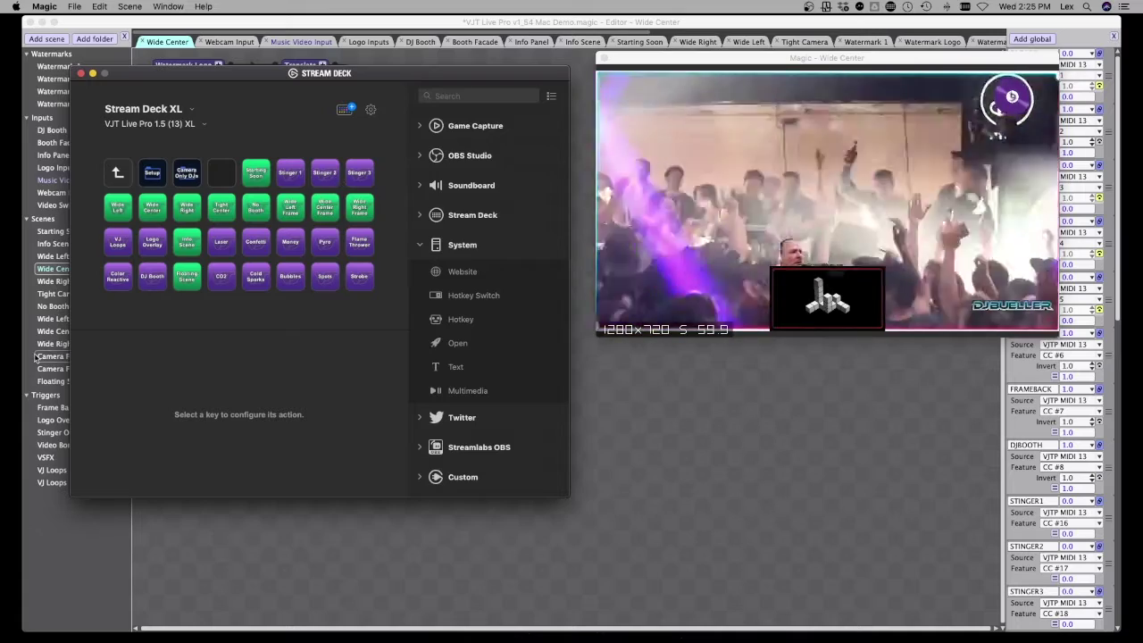
pyautogui.click(153, 174)
pyautogui.click(153, 174)
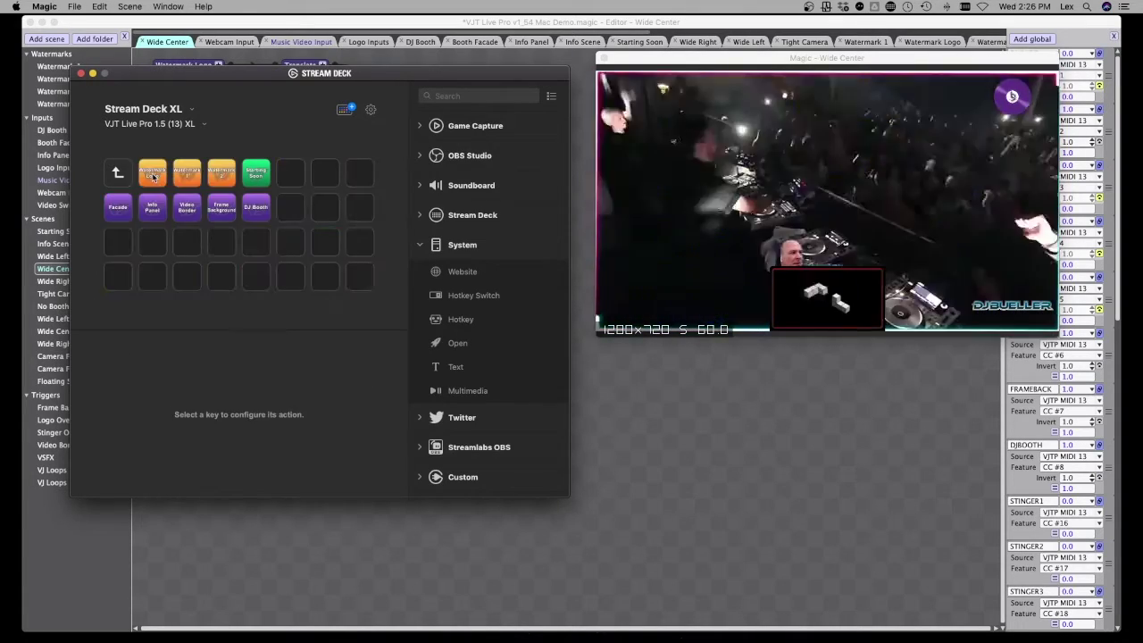
pyautogui.click(117, 173)
pyautogui.click(117, 173)
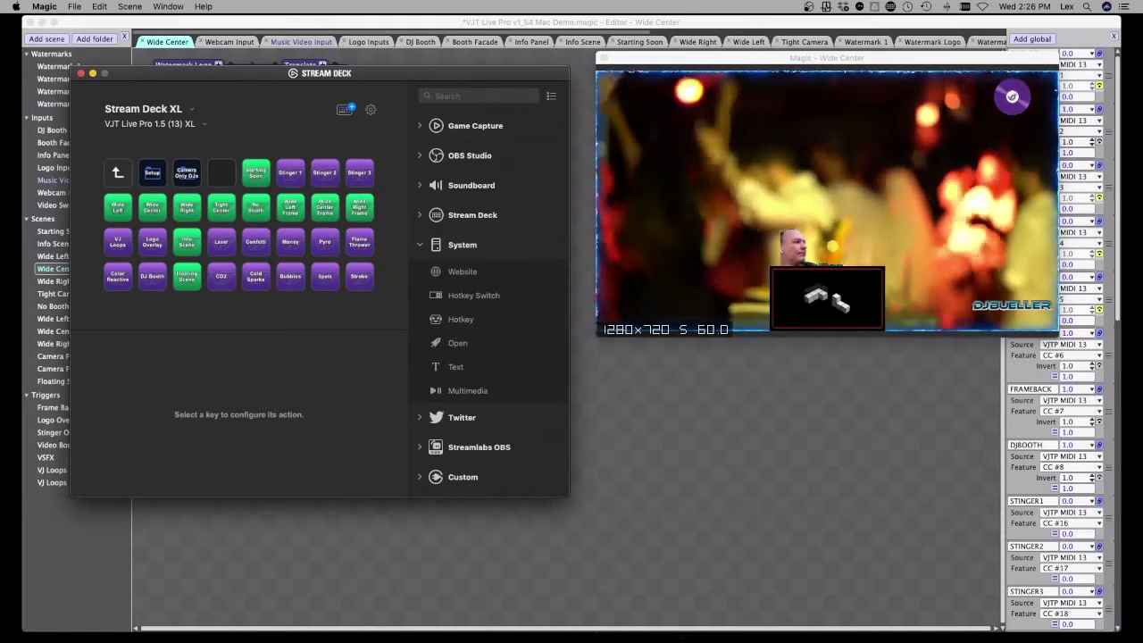
pyautogui.click(81, 74)
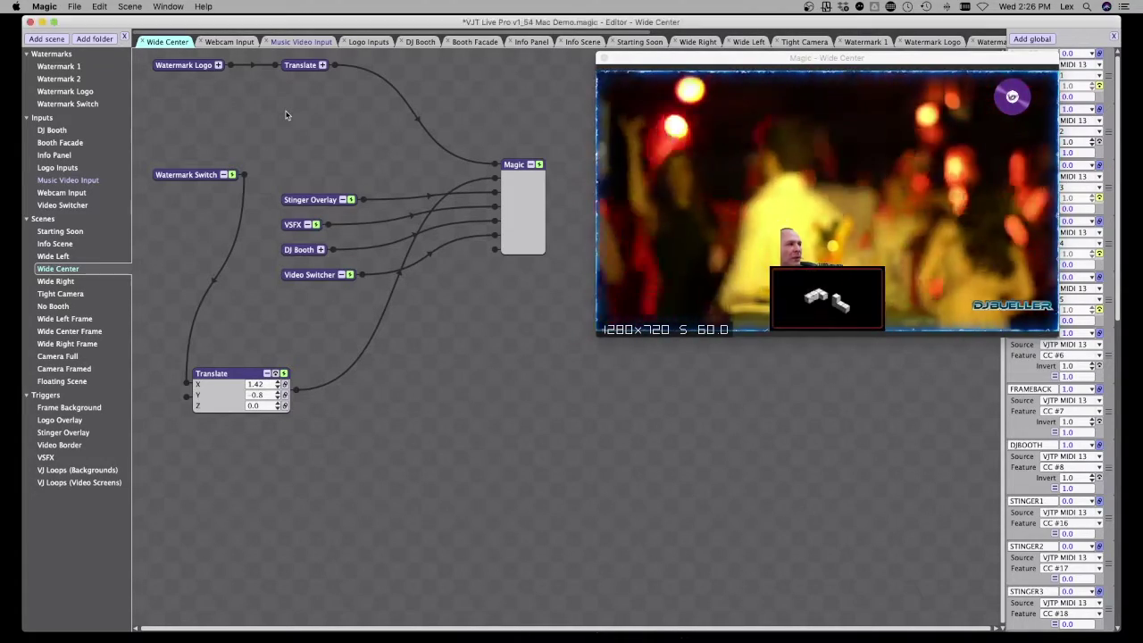
# Open the recent project VDJ v1_57.magic, saving the changes made to the VJT Live Pro v1_54 Mac Demo project
pyautogui.click(136, 6)
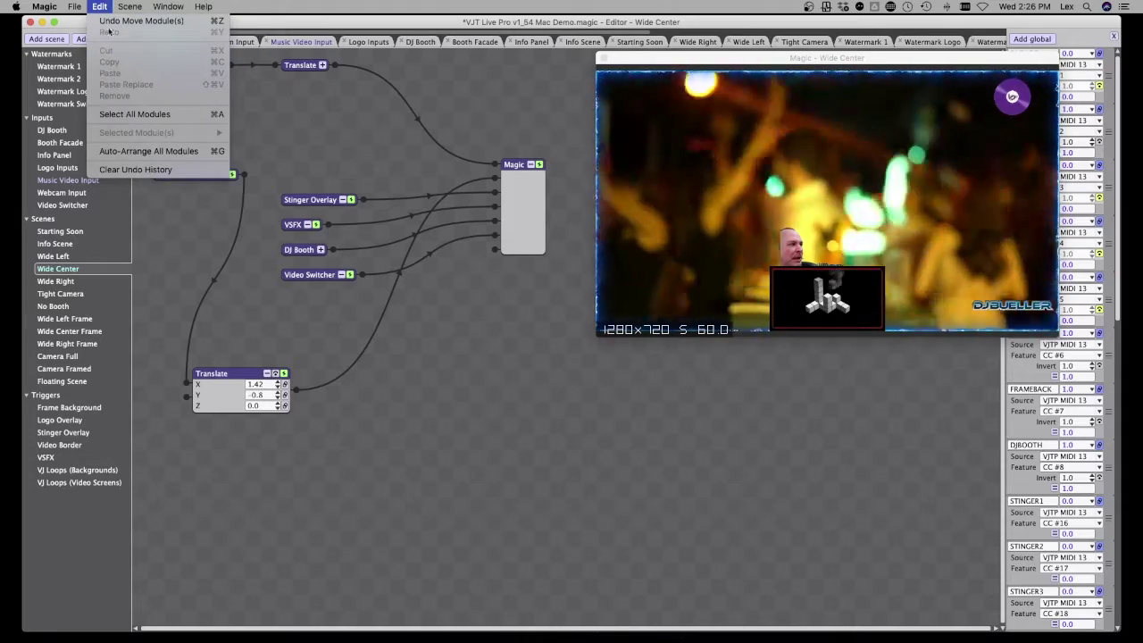
pyautogui.moveTo(74, 6)
pyautogui.moveTo(154, 194)
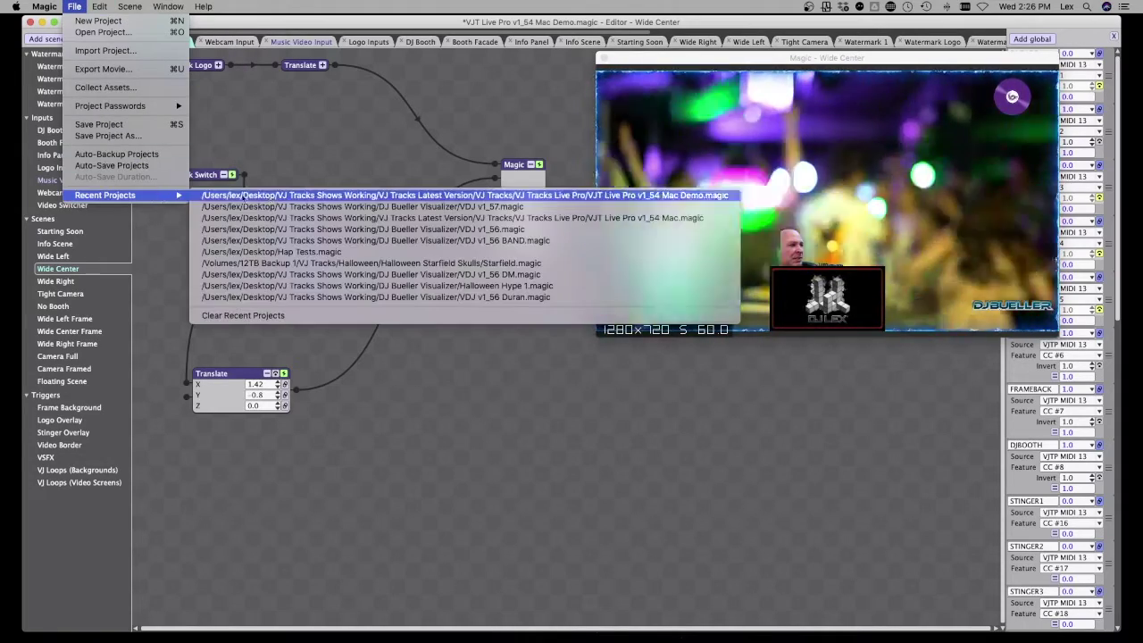
pyautogui.click(307, 207)
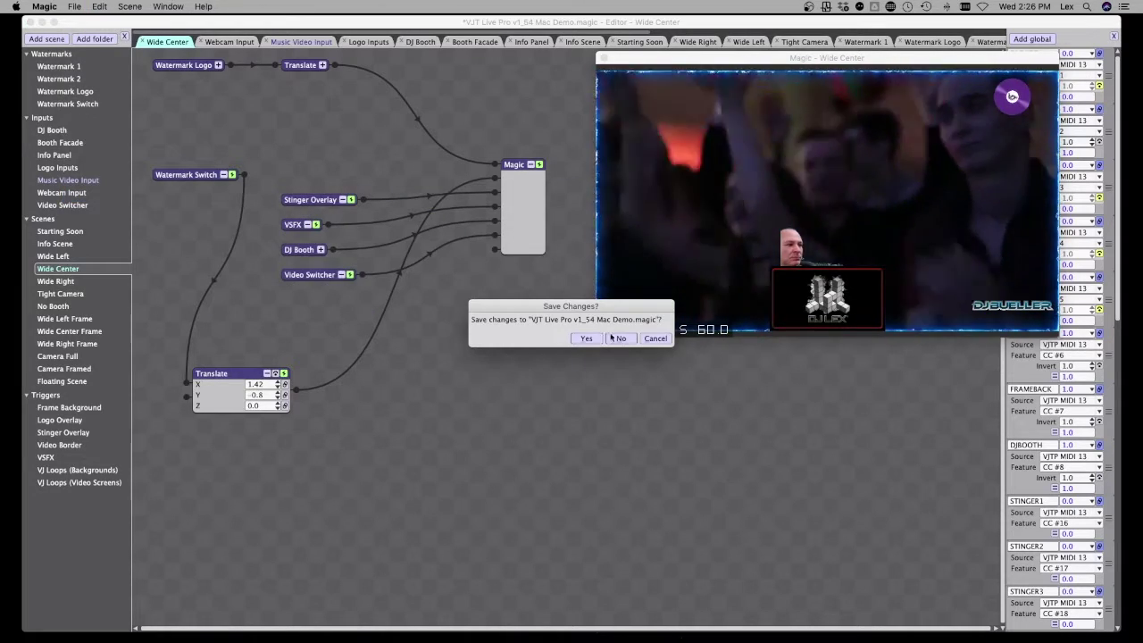
pyautogui.click(591, 341)
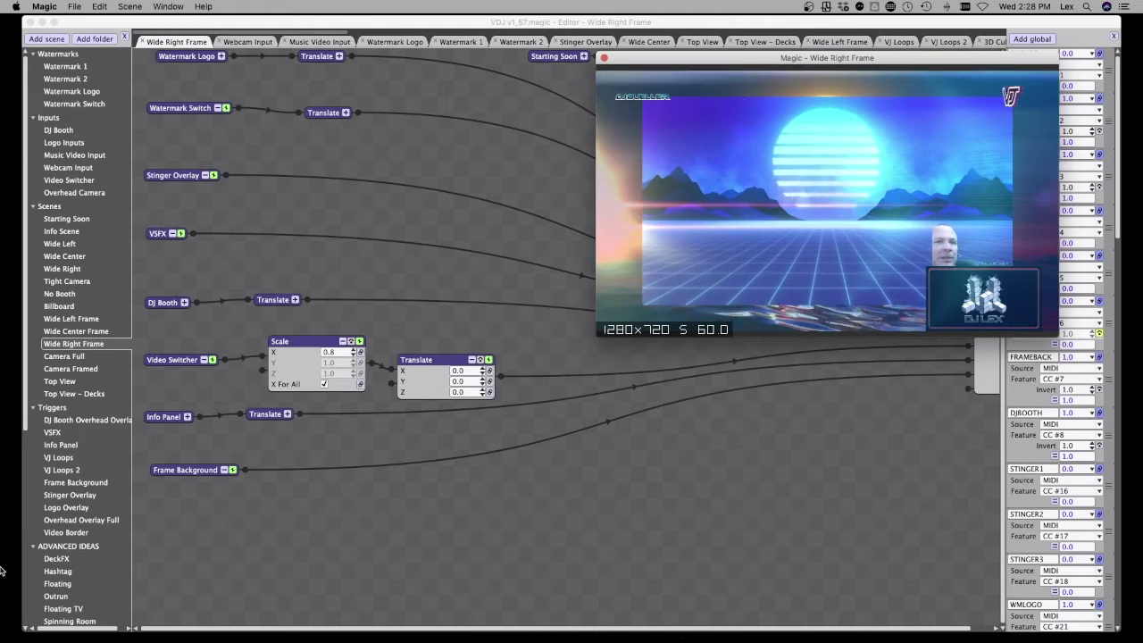
# Show the Playlist window and play its Wide Left, Wide Center, Wide Right, Tight Camera and No Booth entries in turn
pyautogui.click(205, 6)
pyautogui.moveTo(162, 5)
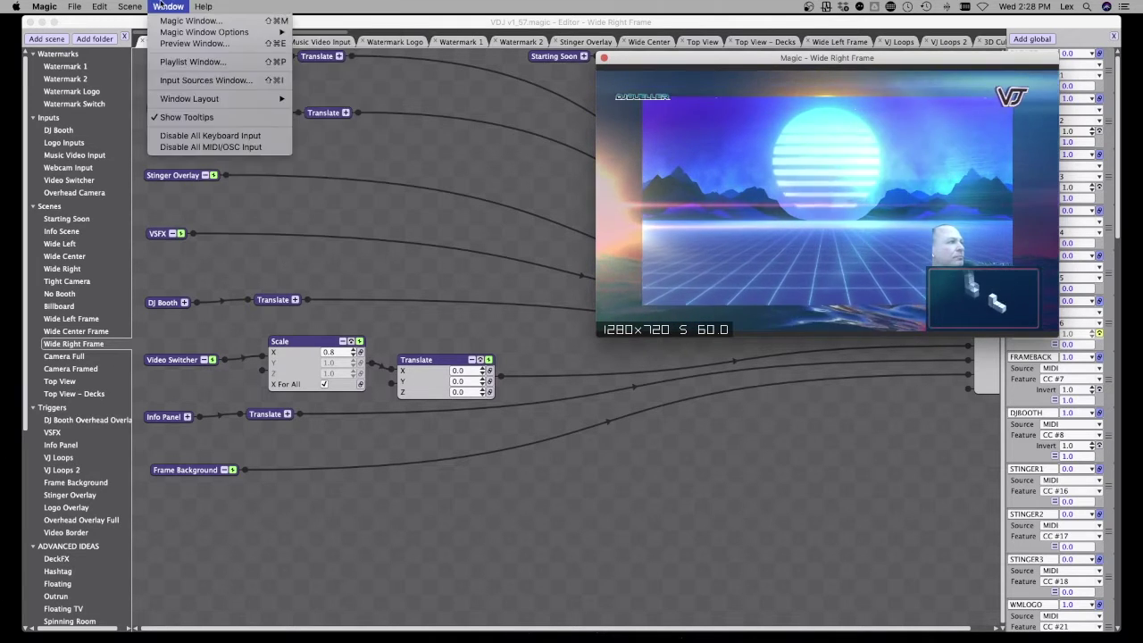
pyautogui.click(183, 61)
pyautogui.moveTo(562, 59); pyautogui.dragTo(482, 76)
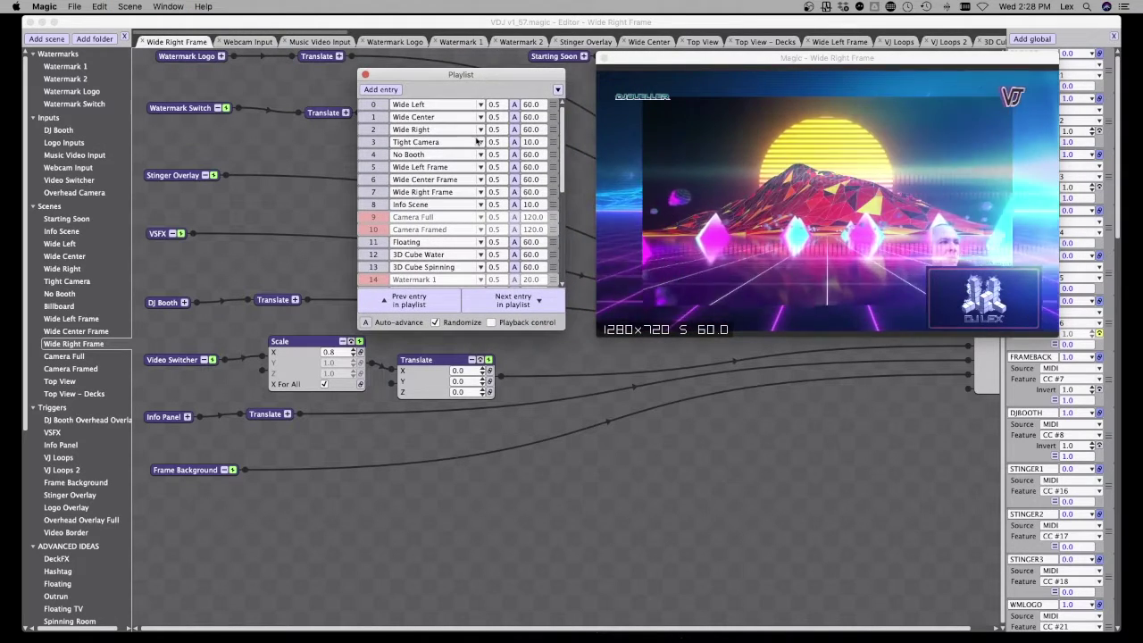
pyautogui.click(373, 104)
pyautogui.click(372, 117)
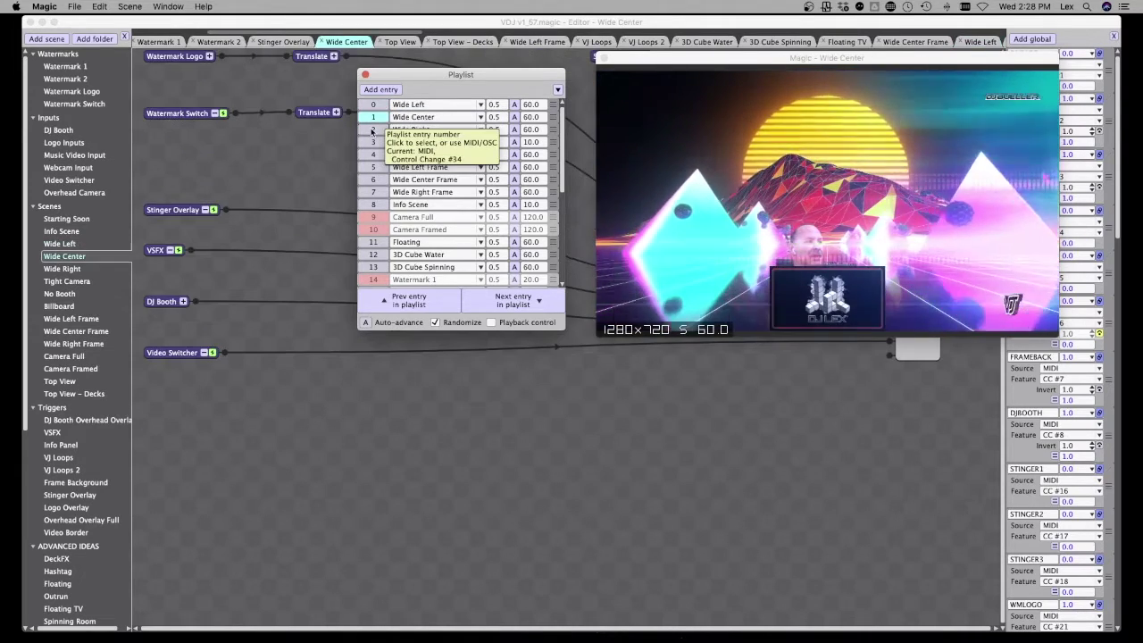
pyautogui.click(372, 130)
pyautogui.click(374, 142)
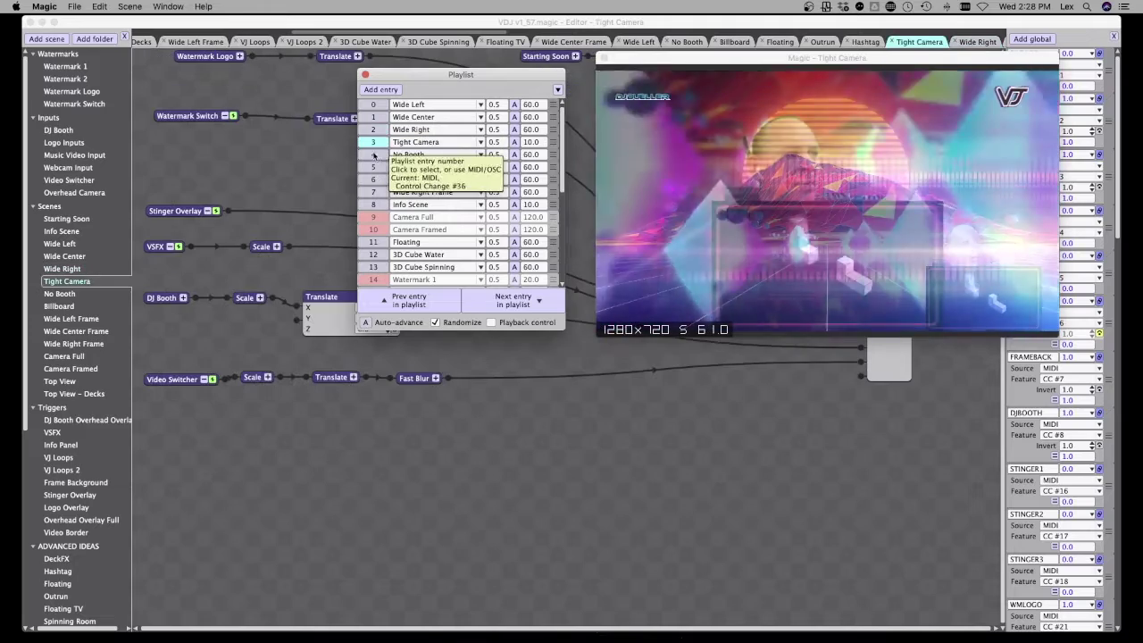
pyautogui.click(374, 157)
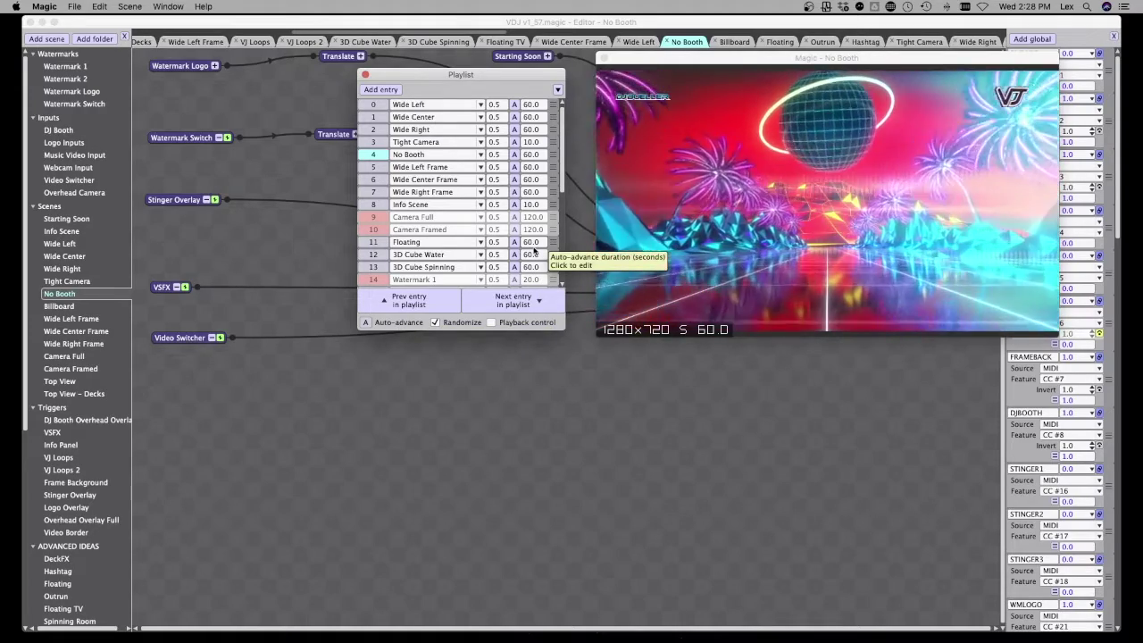
# Turn on auto-advance for the playlist and close the Playlist window
pyautogui.click(367, 323)
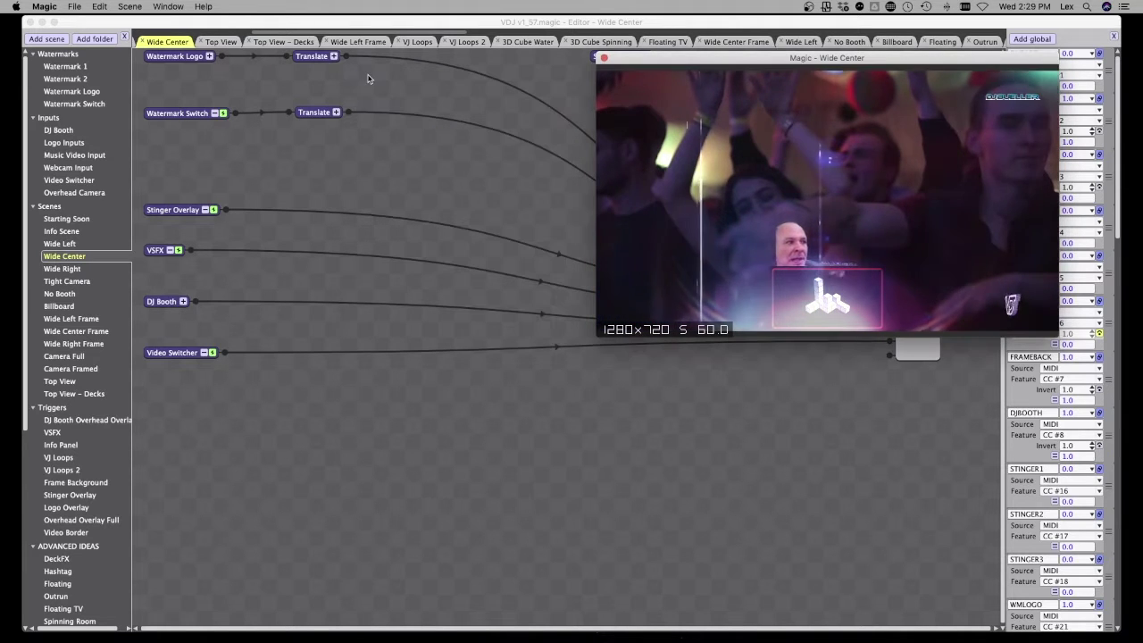
pyautogui.click(365, 75)
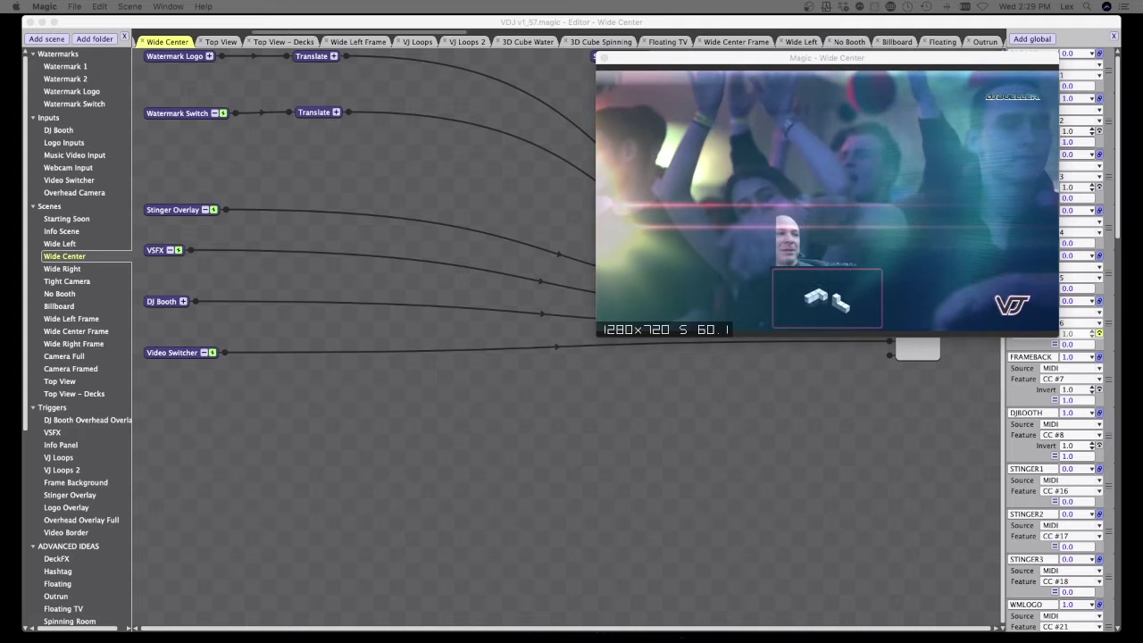
# Switch the output to the Wide Right Frame scene, and move the Magic output window clear of the globals
pyautogui.click(73, 343)
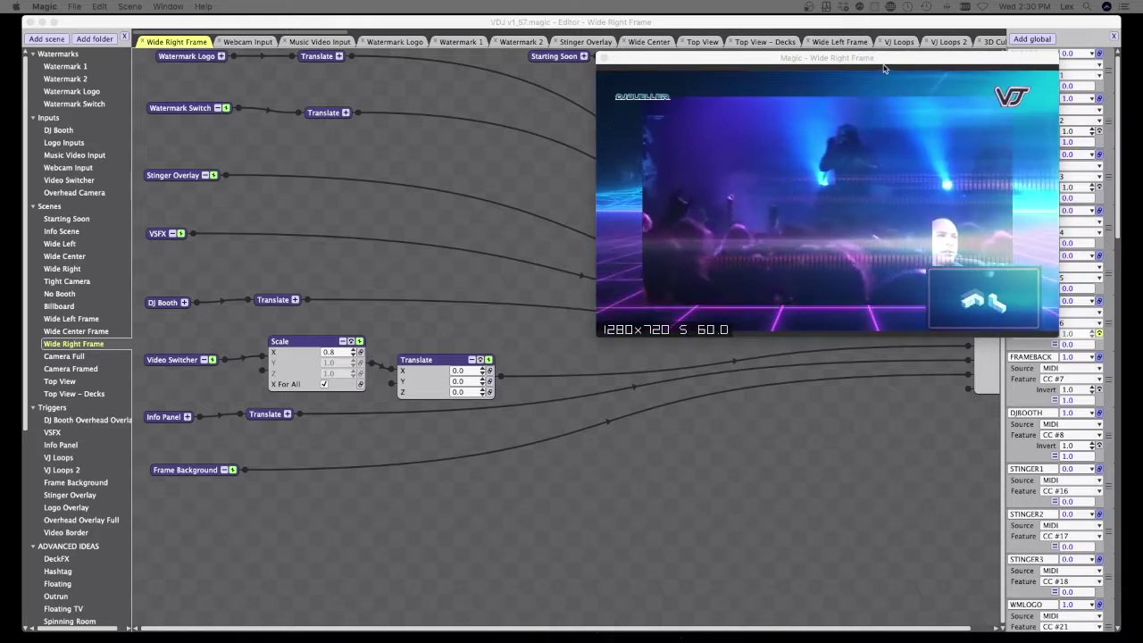
pyautogui.moveTo(892, 62); pyautogui.dragTo(821, 88)
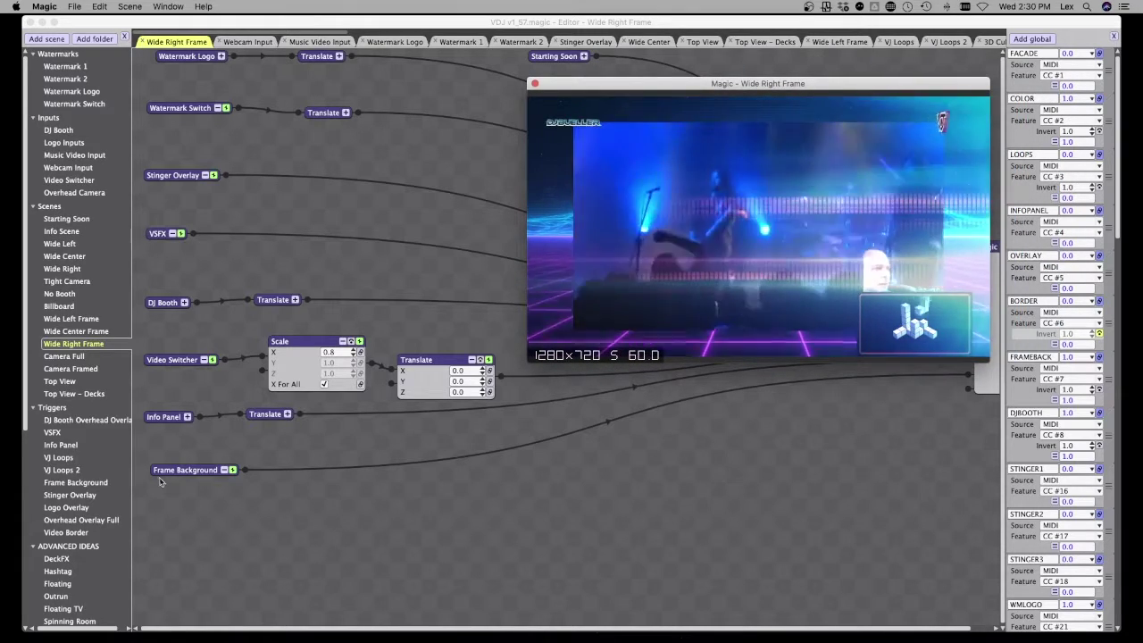
pyautogui.scroll(-10, 101, 367)
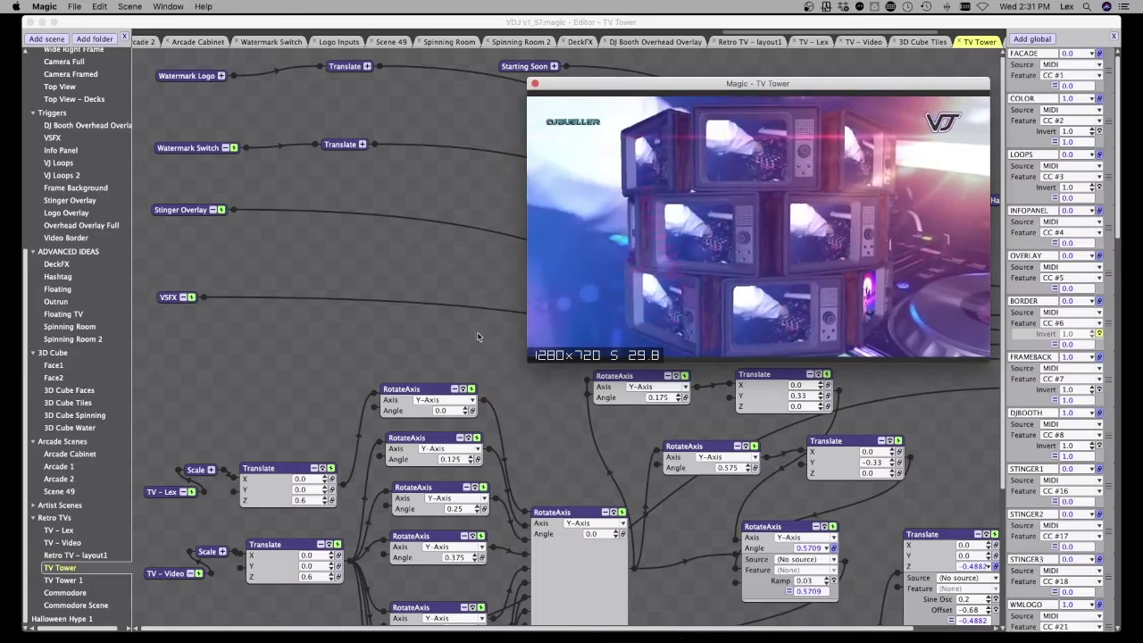
# Reopen the Playlist window, turn off auto-advance while TV Tower is playing, and close the window
pyautogui.click(169, 6)
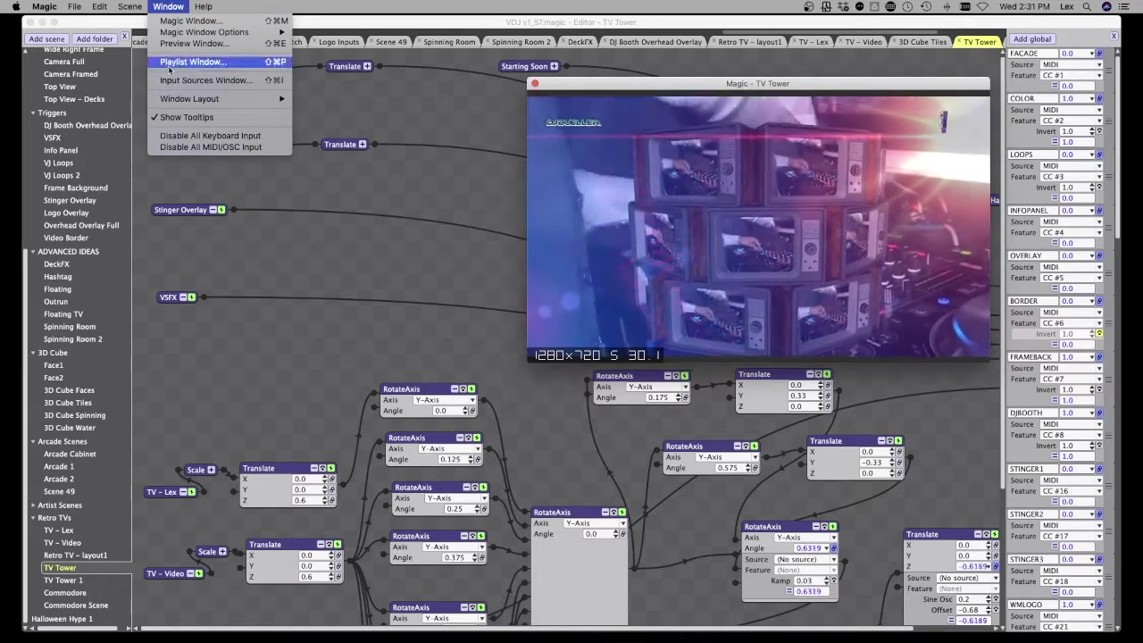
pyautogui.click(176, 62)
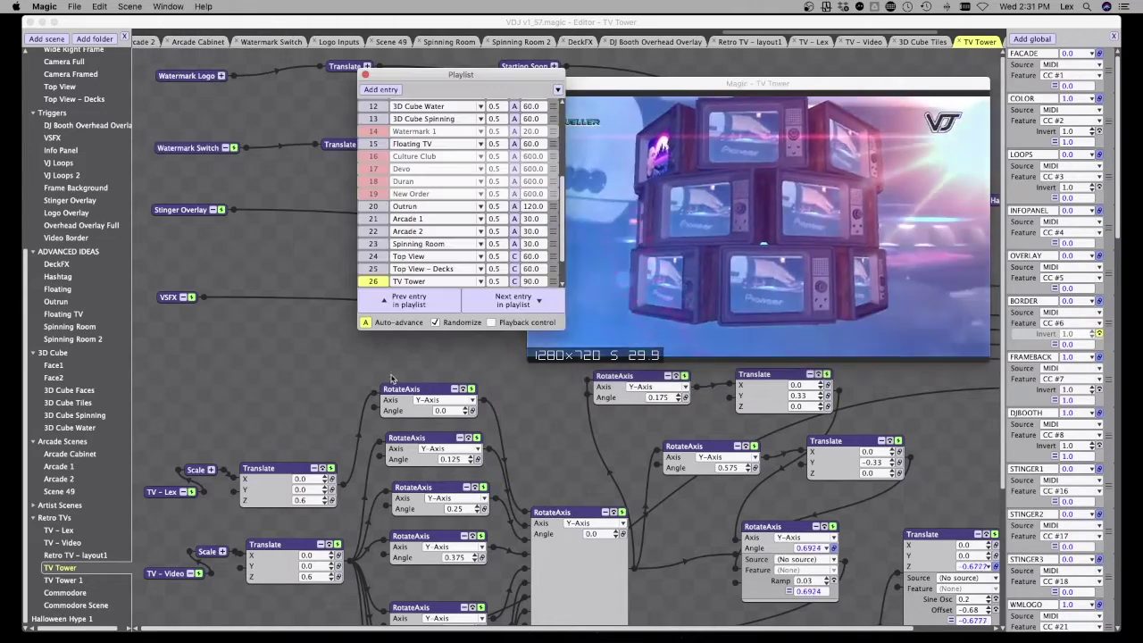
pyautogui.click(366, 322)
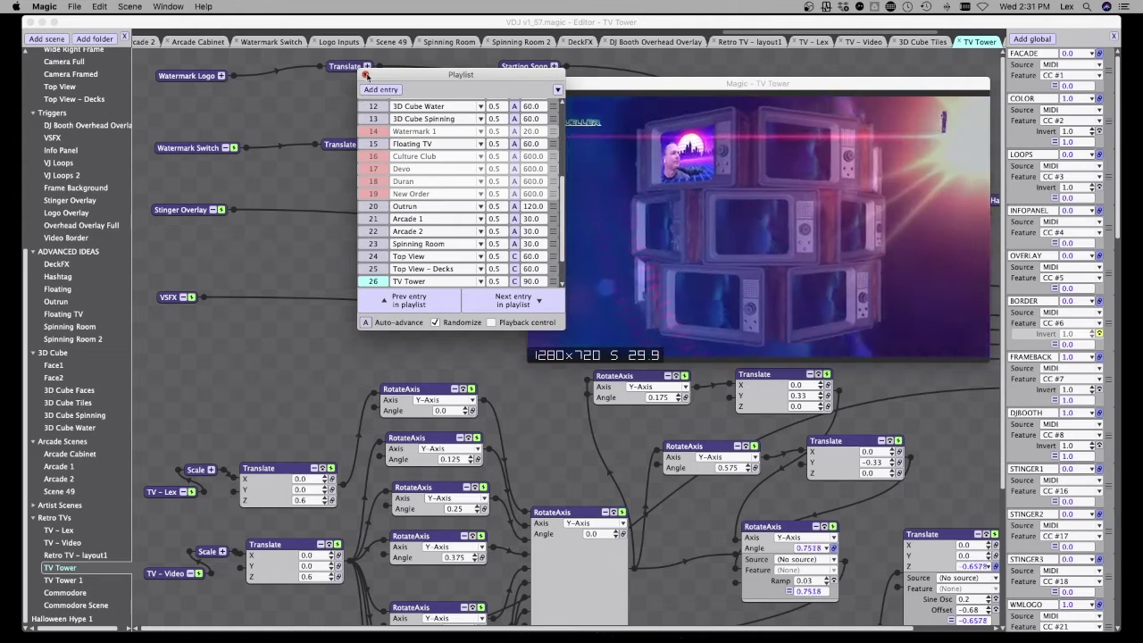
pyautogui.click(366, 75)
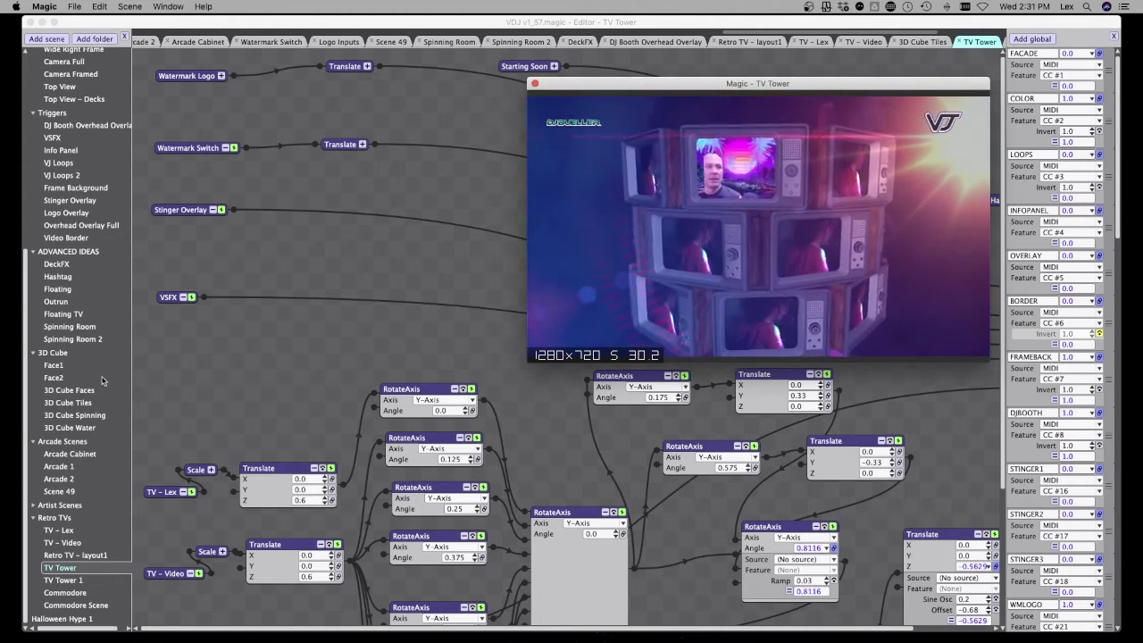
# Open the TV - Video scene, preview it in a separate window, and place that window beneath the Magic output
pyautogui.click(76, 542)
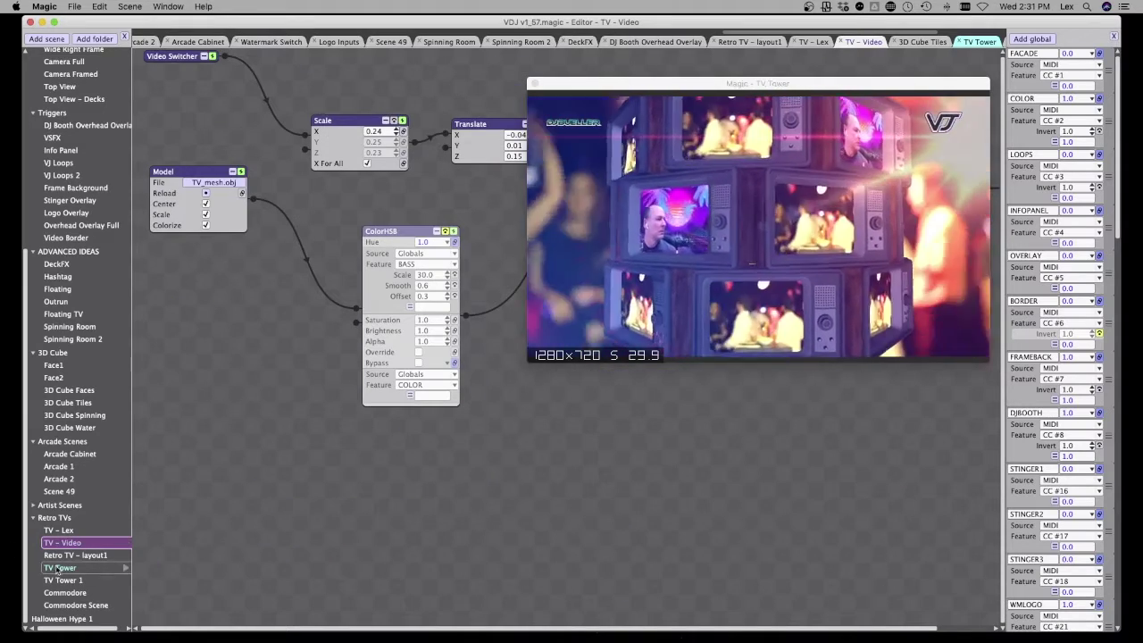
pyautogui.rightClick(56, 545)
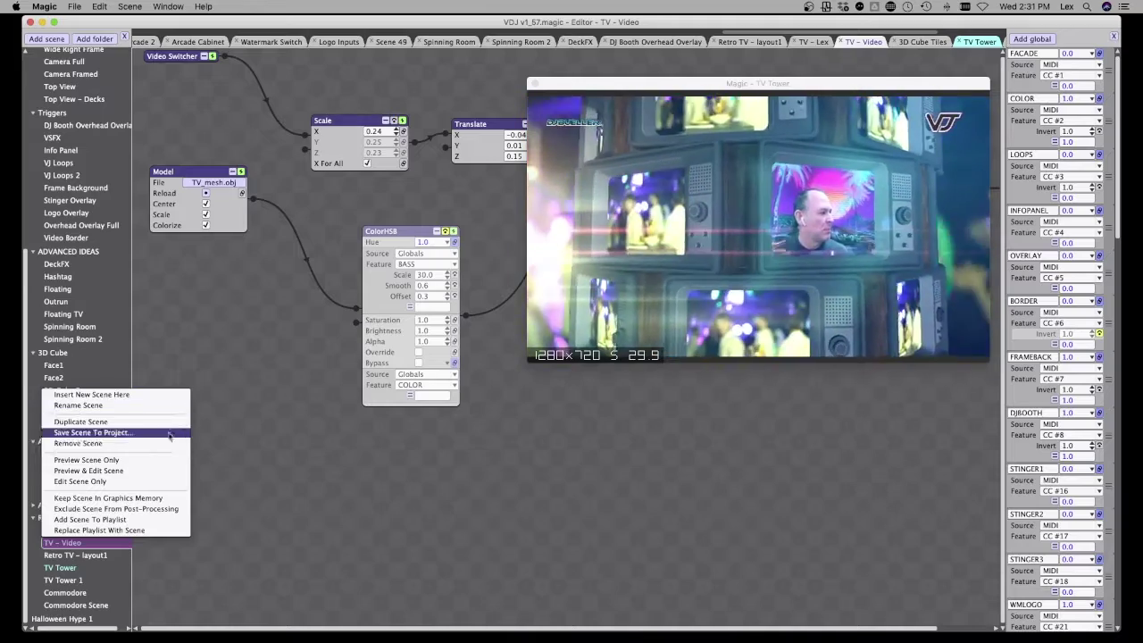
pyautogui.click(154, 467)
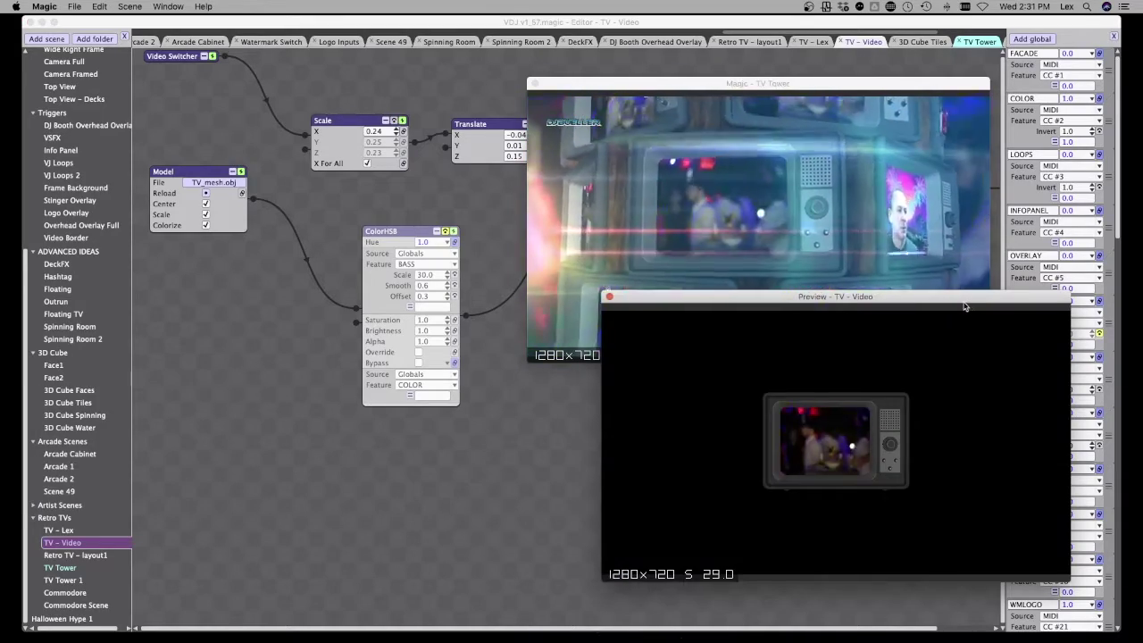
pyautogui.moveTo(965, 300); pyautogui.dragTo(891, 327)
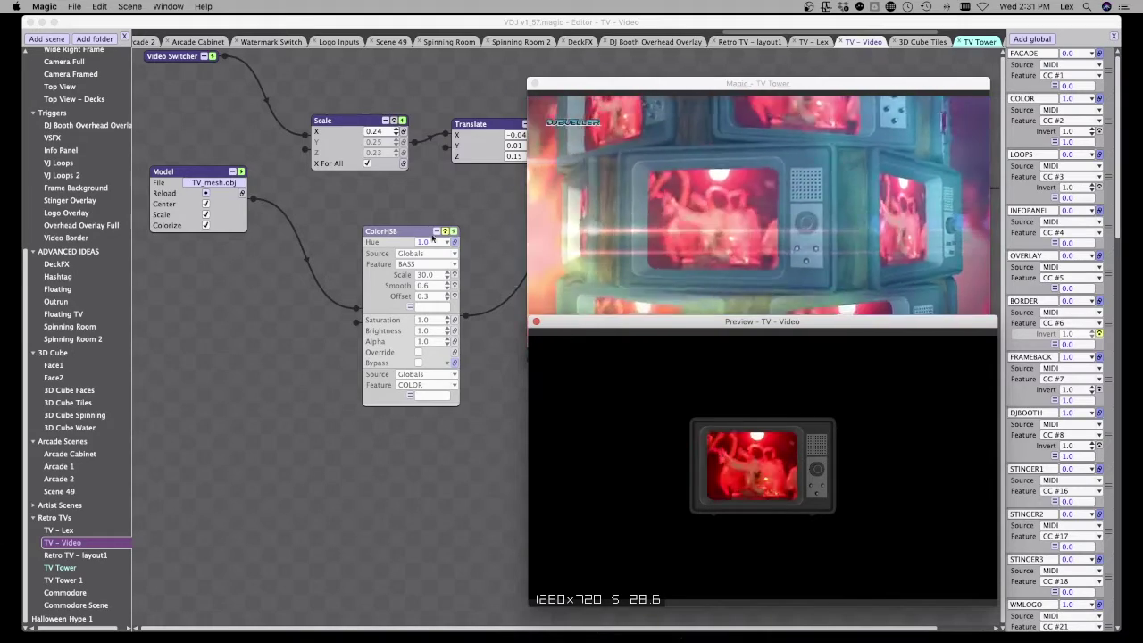
# Rearrange the TV - Video scene's Scale, RotateAxis and Model modules, moving the Magic output window so the whole chain can be seen
pyautogui.moveTo(338, 120); pyautogui.dragTo(327, 85)
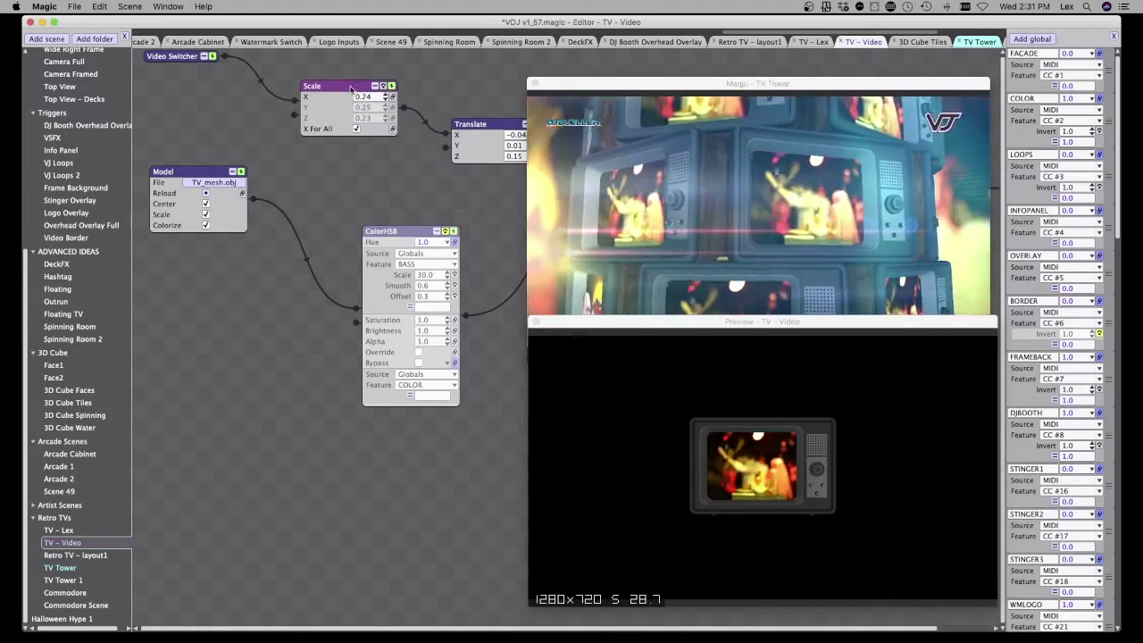
pyautogui.moveTo(618, 86); pyautogui.dragTo(900, 60)
pyautogui.moveTo(786, 163); pyautogui.dragTo(219, 368)
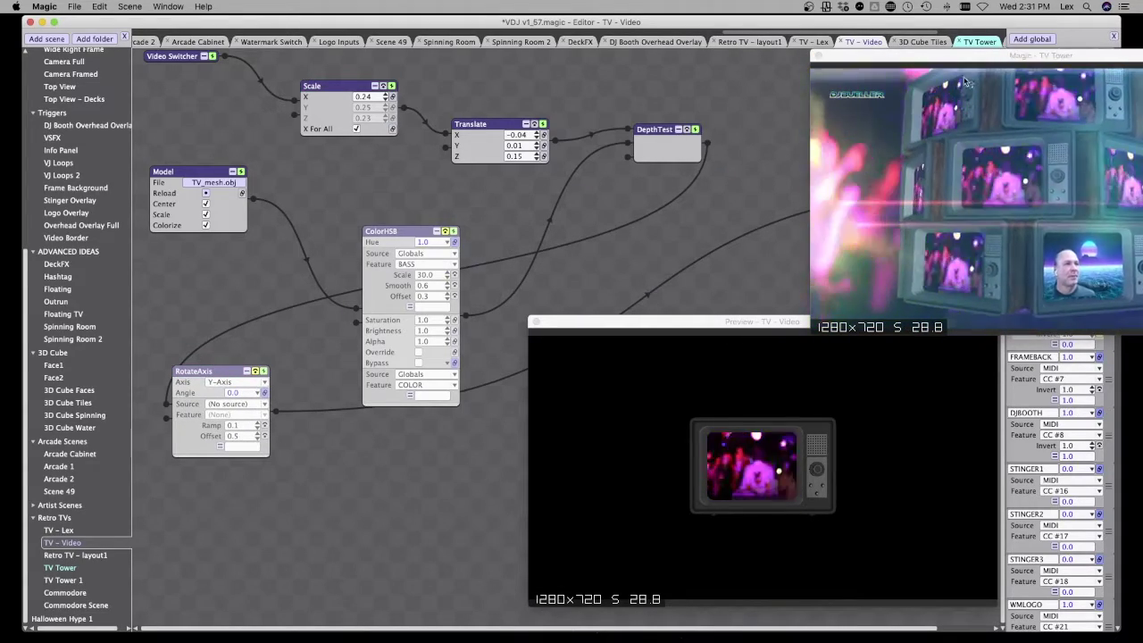
pyautogui.moveTo(956, 59); pyautogui.dragTo(745, 53)
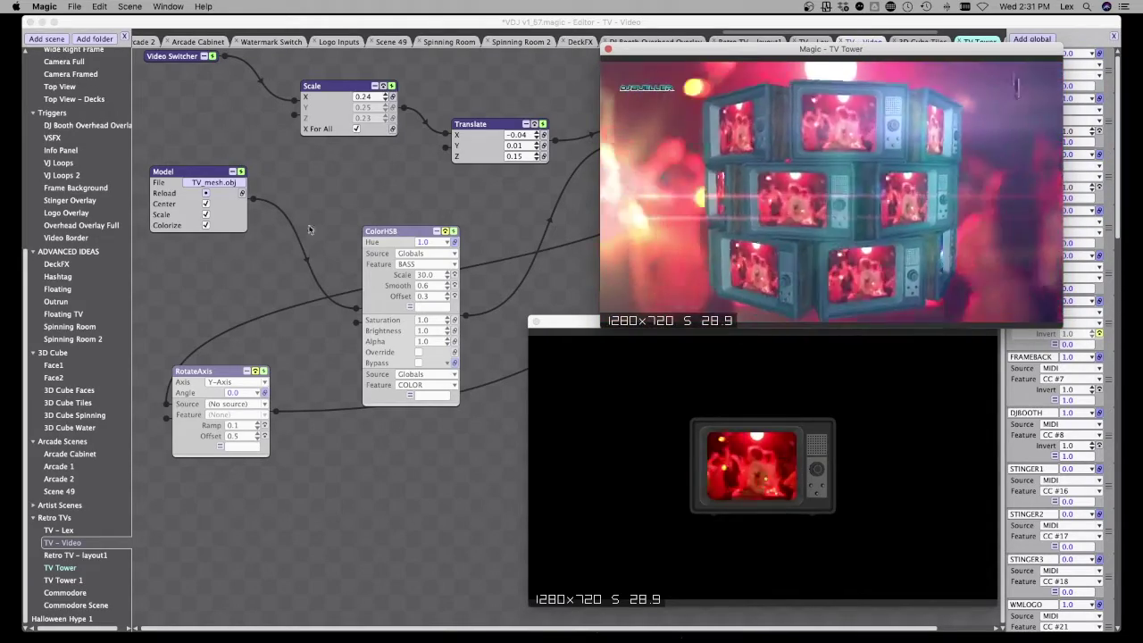
pyautogui.moveTo(209, 170); pyautogui.dragTo(235, 201)
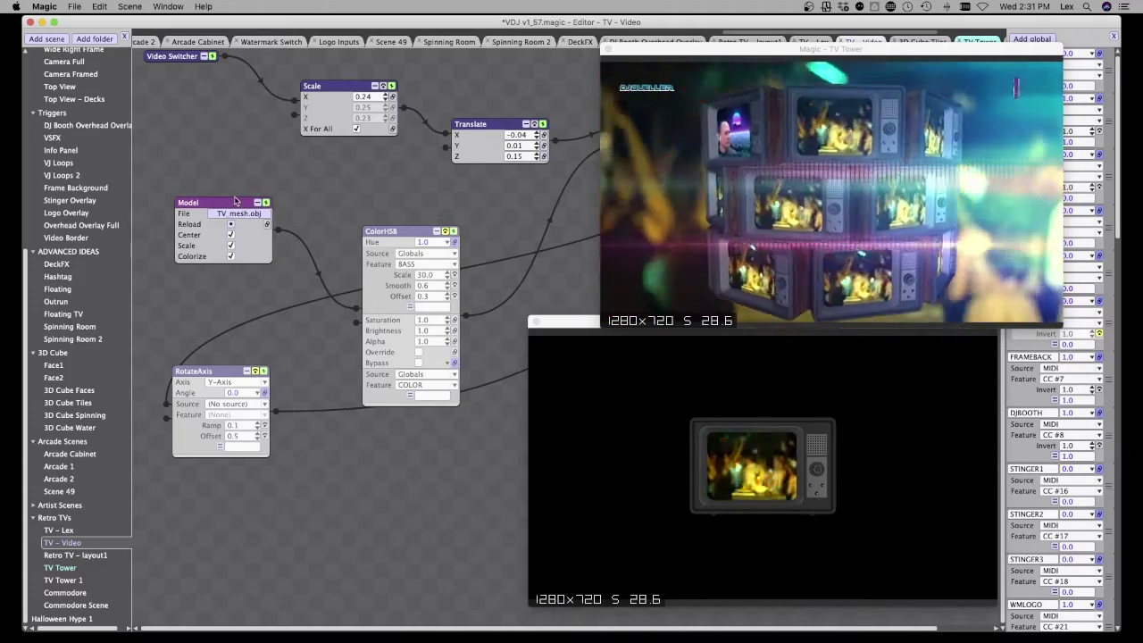
# In the TV Tower scene, select the group of Scale, Translate and Y-Axis RotateAxis modules and move it up the canvas
pyautogui.click(80, 569)
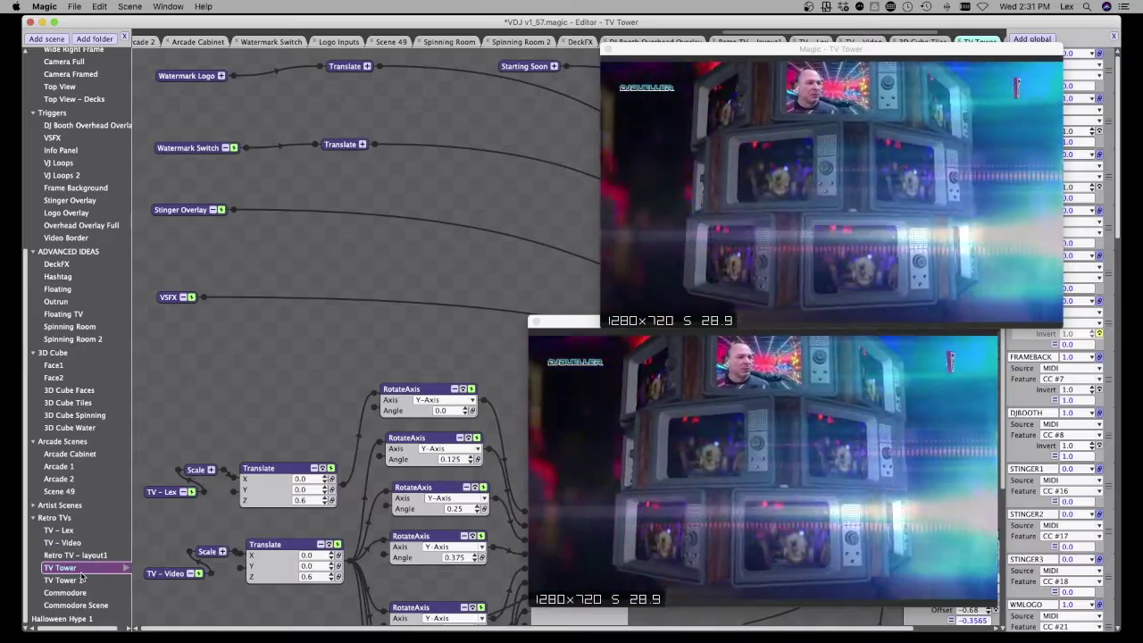
pyautogui.moveTo(209, 340); pyautogui.dragTo(415, 558)
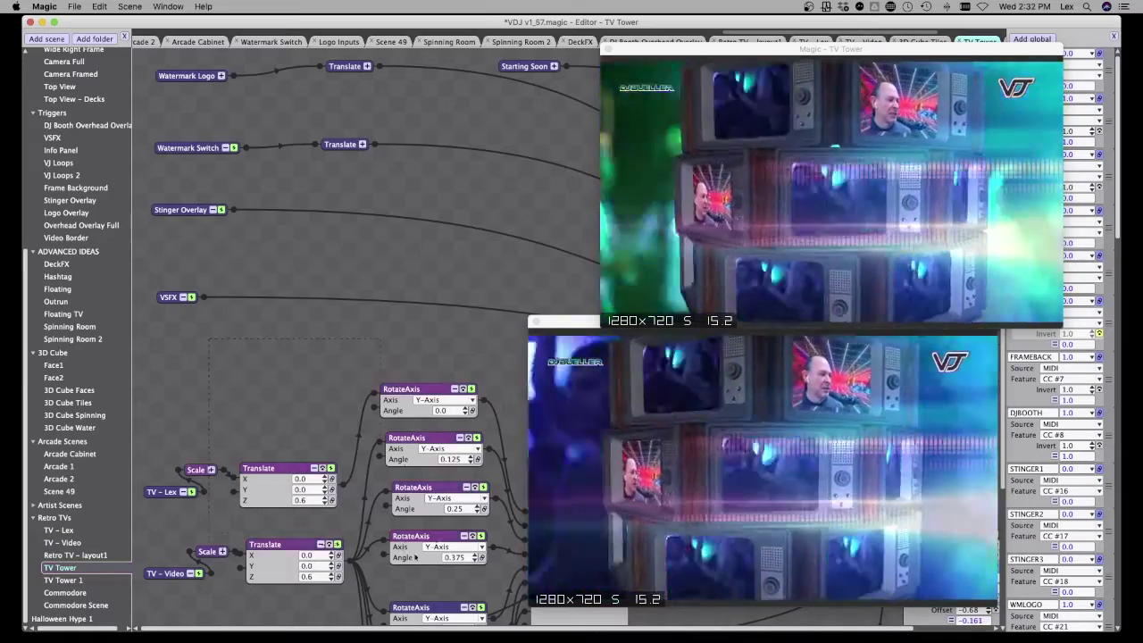
pyautogui.scroll(-1, 416, 545)
pyautogui.moveTo(438, 340); pyautogui.dragTo(437, 210)
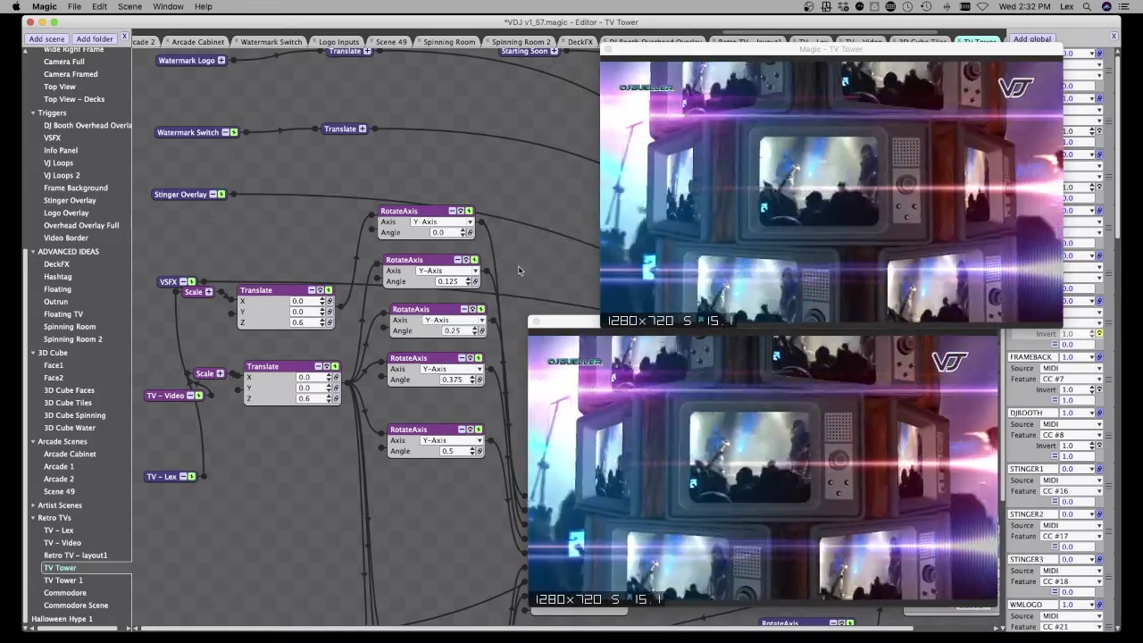
# Move the Preview window off the module graph and bypass the Y-Axis RotateAxis module that has the 0.03 ramp
pyautogui.hscroll(5, 518, 265)
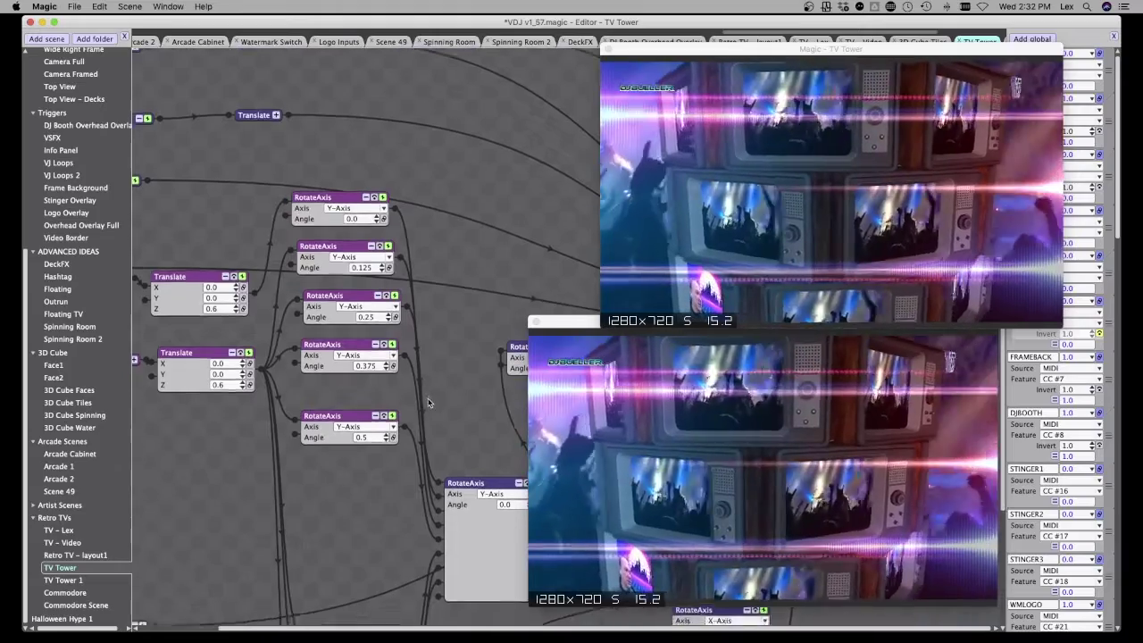
pyautogui.scroll(-8, 429, 403)
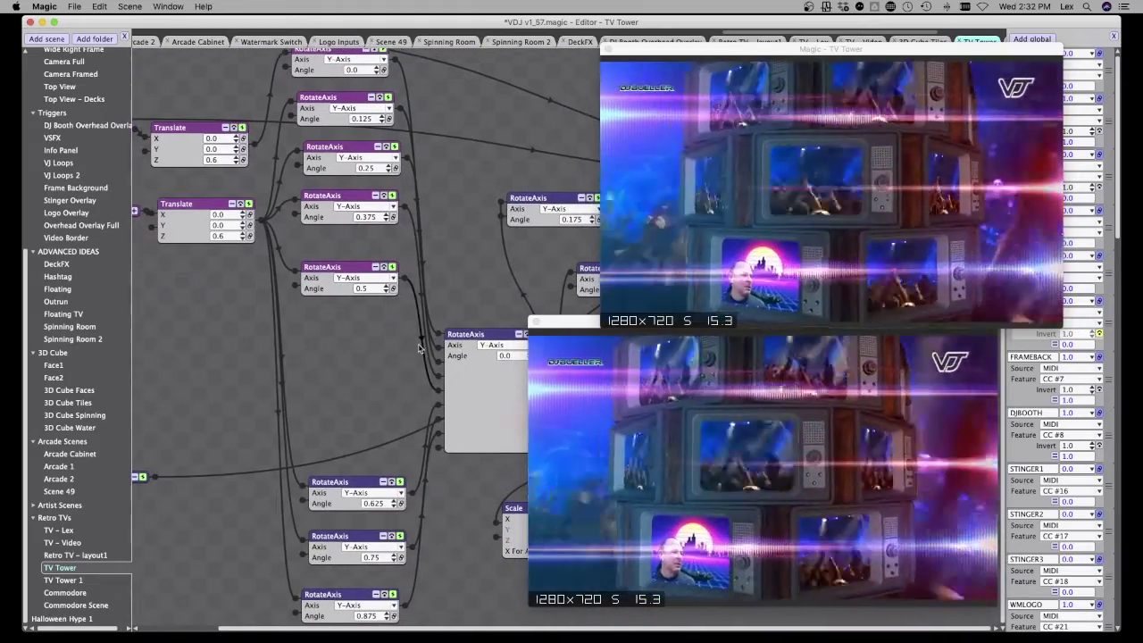
pyautogui.moveTo(566, 322); pyautogui.dragTo(790, 318)
pyautogui.click(744, 350)
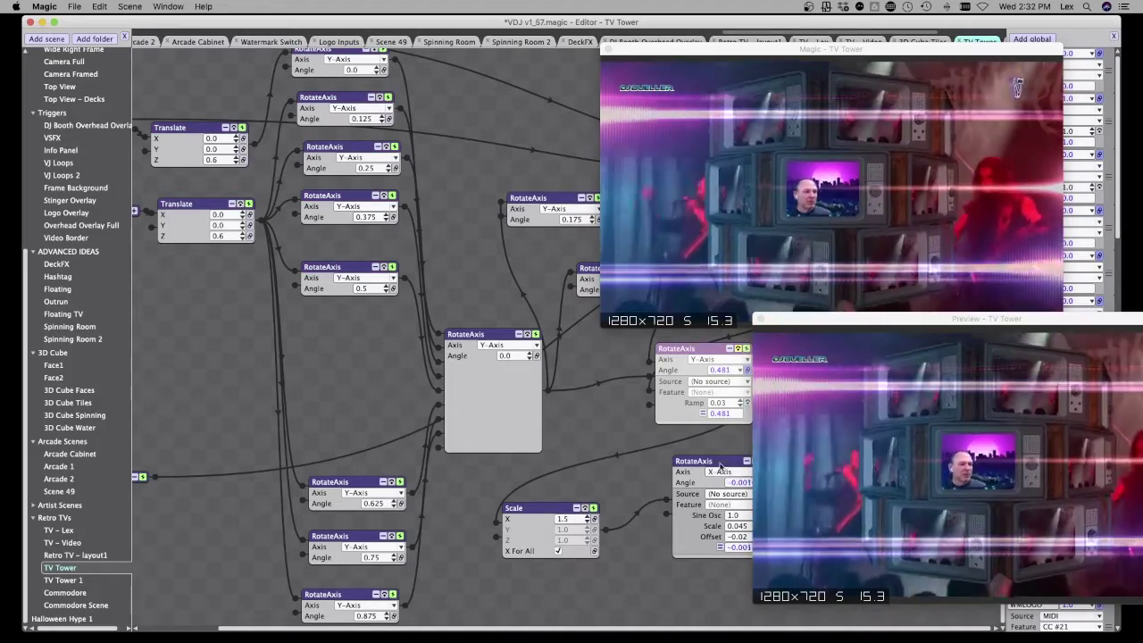
# Move the X-Axis RotateAxis module closer to Scale, and toggle its bypass on and off to compare the tilt
pyautogui.moveTo(720, 466); pyautogui.dragTo(680, 458)
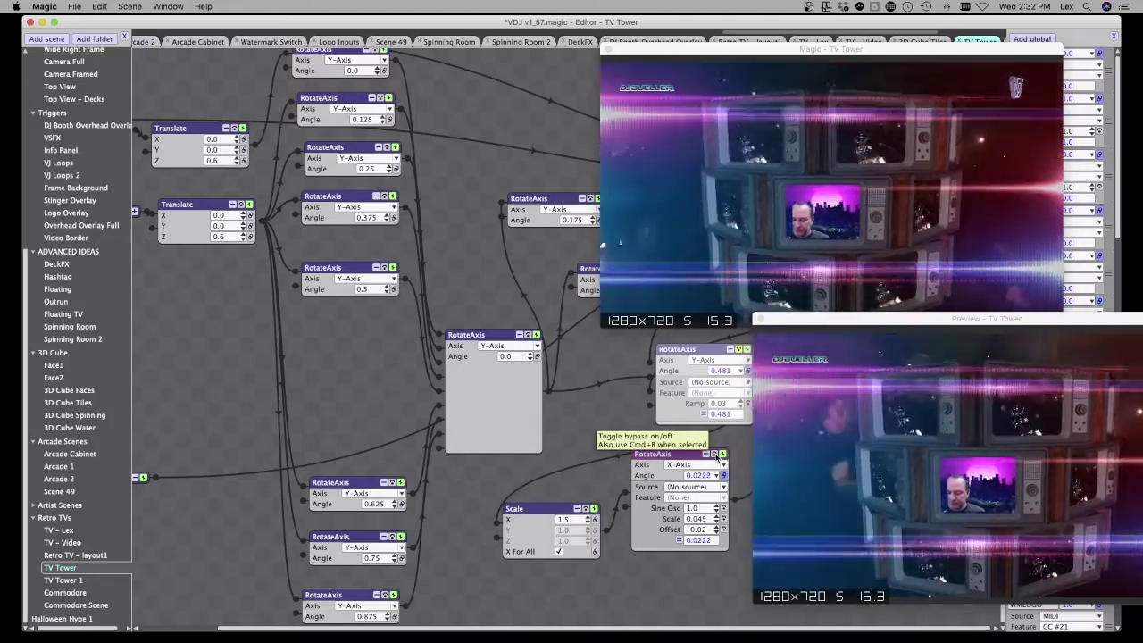
pyautogui.click(716, 455)
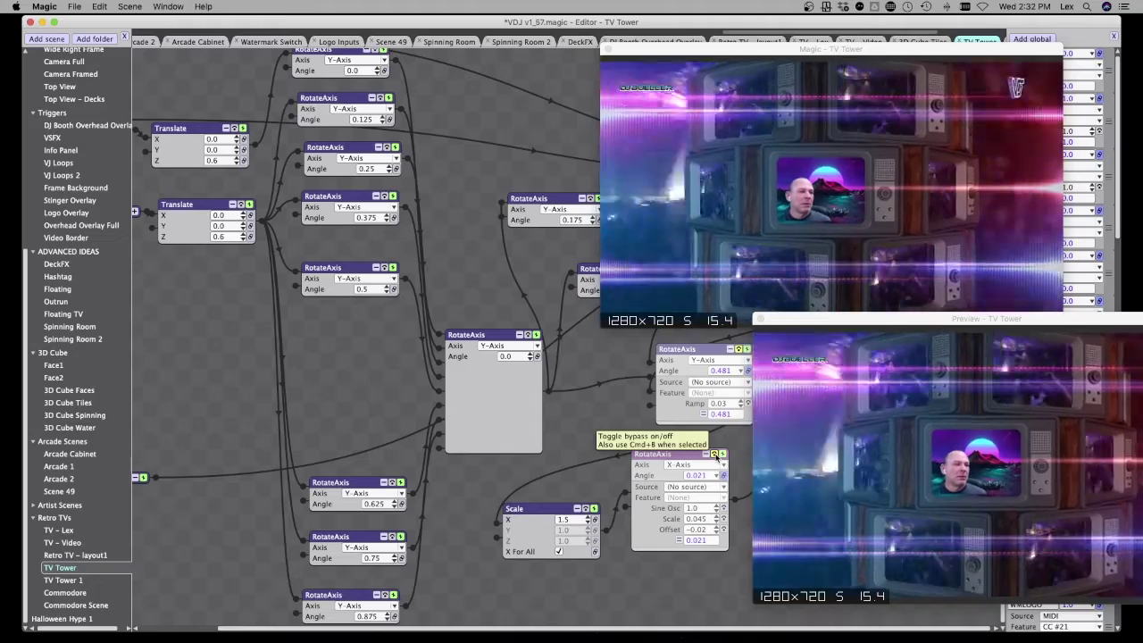
pyautogui.click(716, 455)
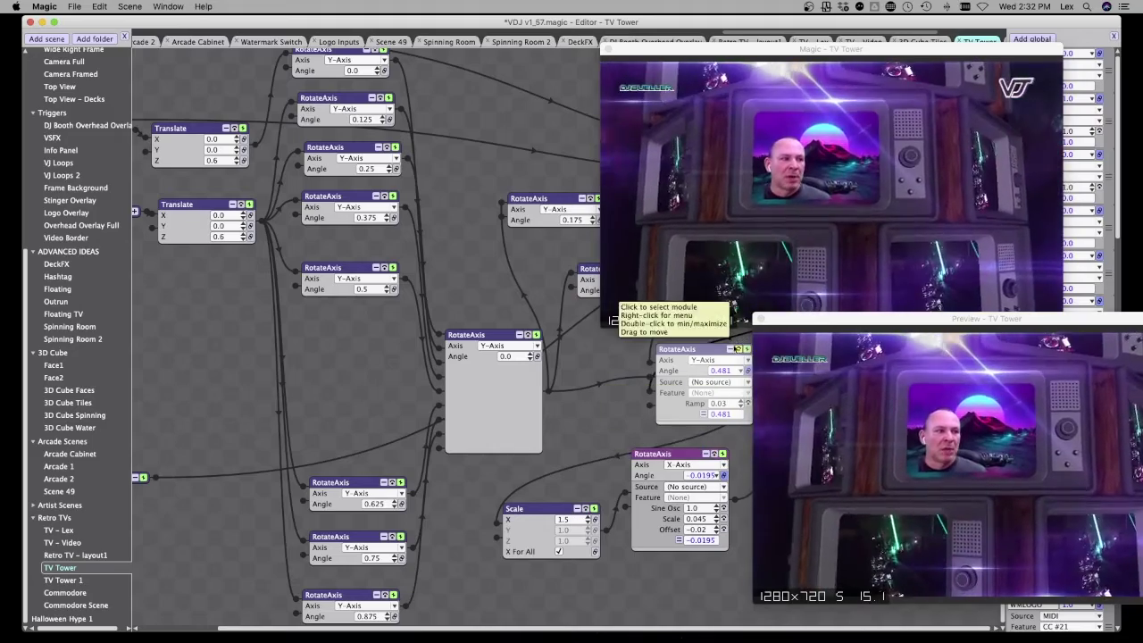
# Re-enable the bypassed Y-Axis RotateAxis module with the 0.03 ramp, and toggle the bypass of the two Translate modules to compare their effect
pyautogui.click(739, 350)
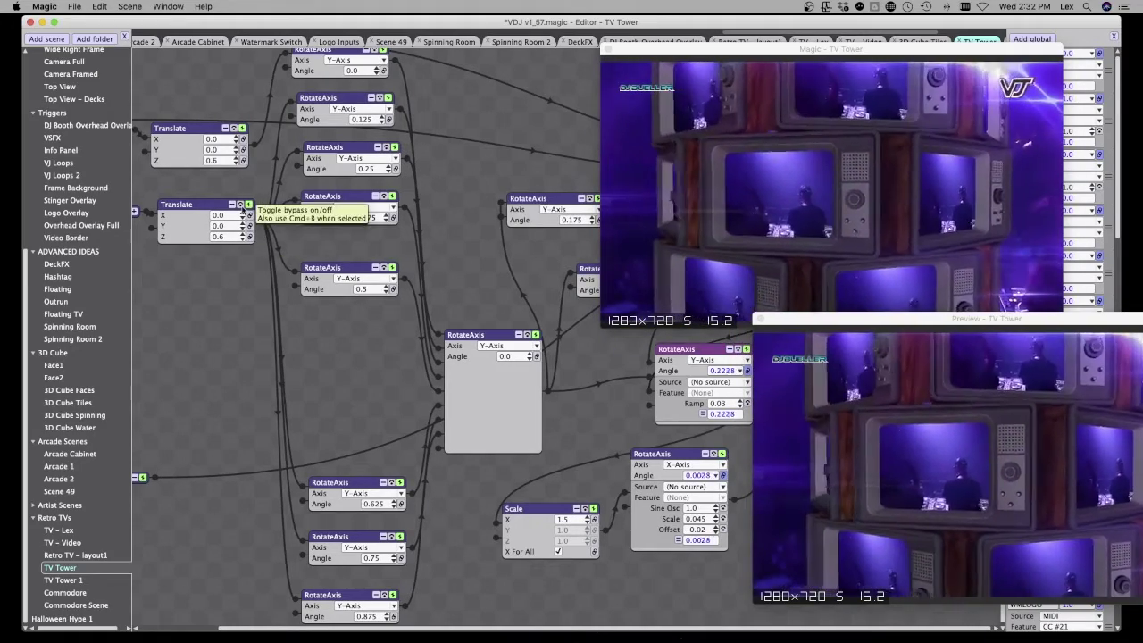
pyautogui.click(240, 205)
pyautogui.click(241, 206)
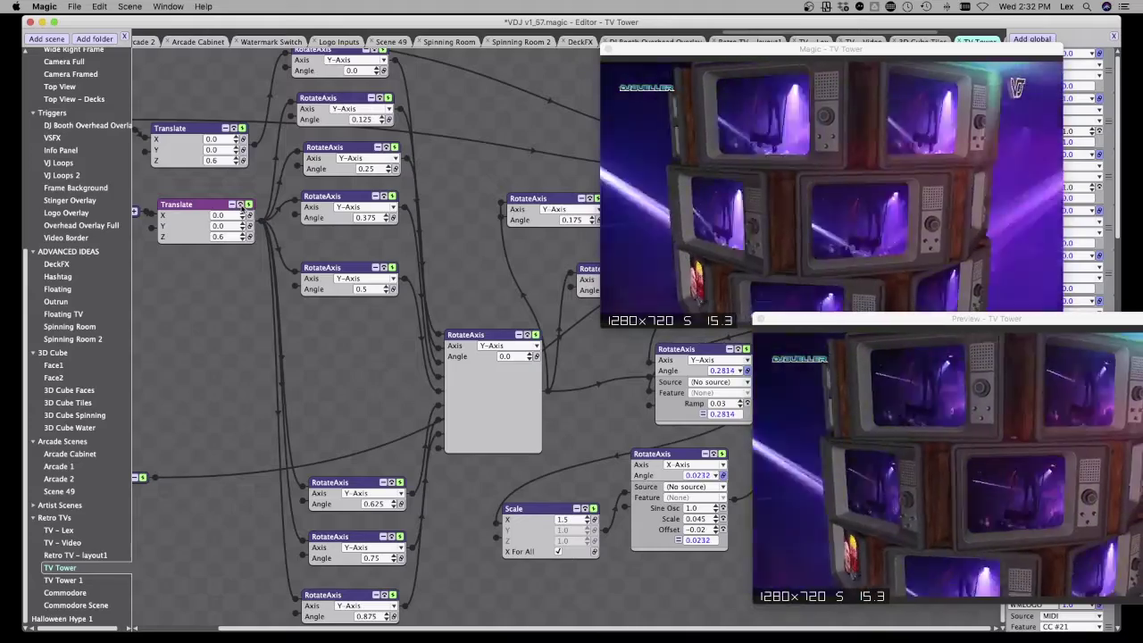
pyautogui.click(234, 128)
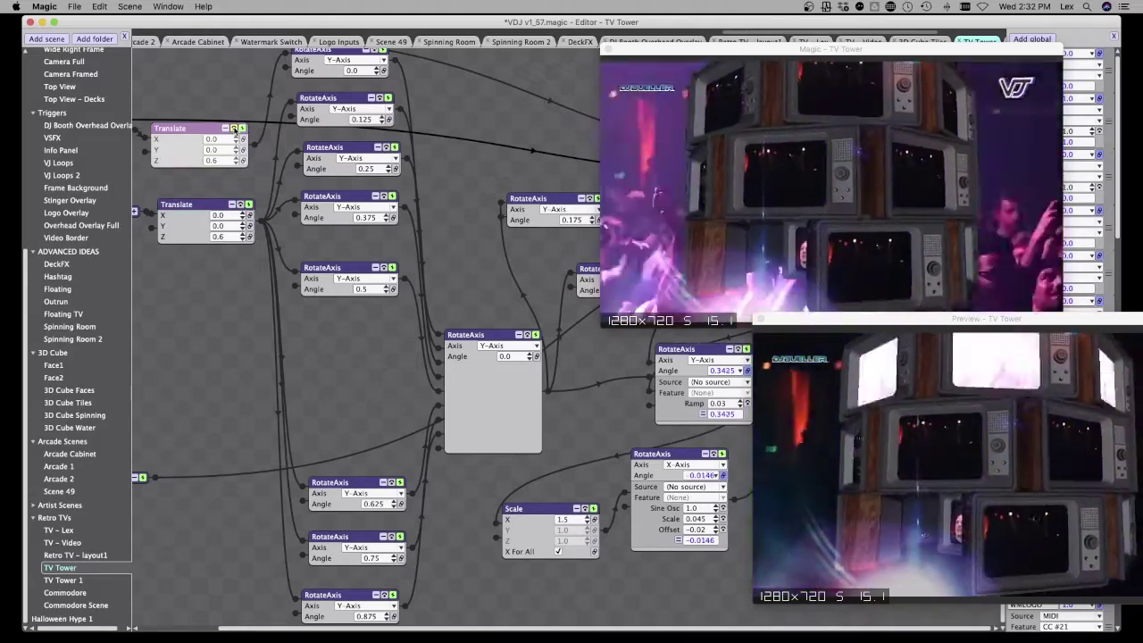
pyautogui.click(234, 128)
pyautogui.click(234, 129)
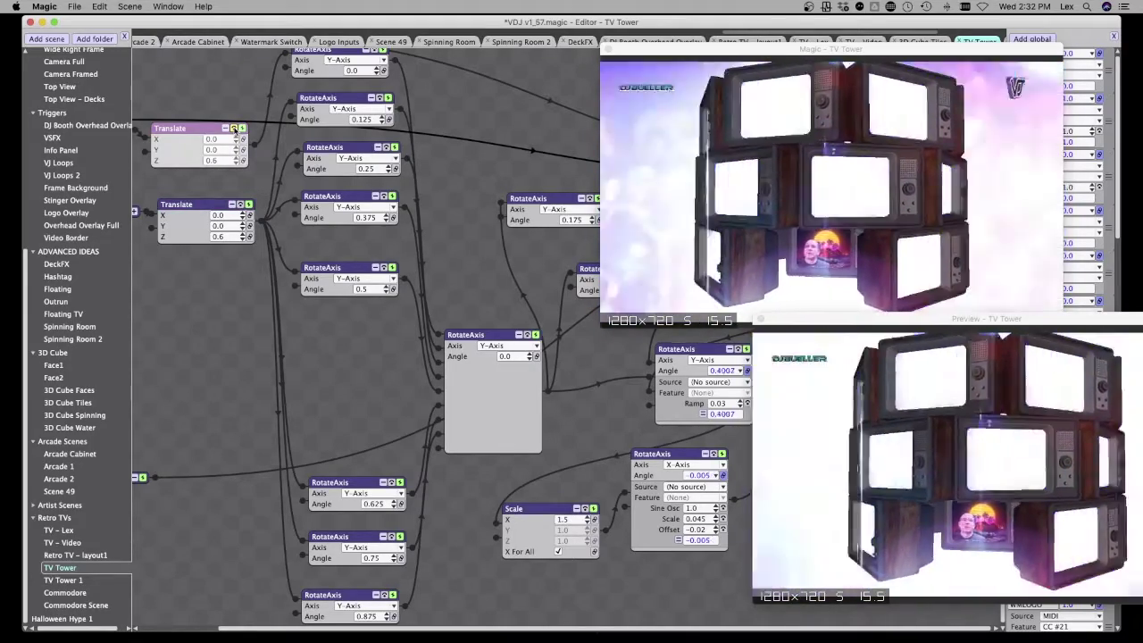
pyautogui.click(234, 129)
# Move the collapsed Scale module that feeds the lower Translate to open canvas below, expand it, and toggle it off and on
pyautogui.hscroll(-5, 205, 150)
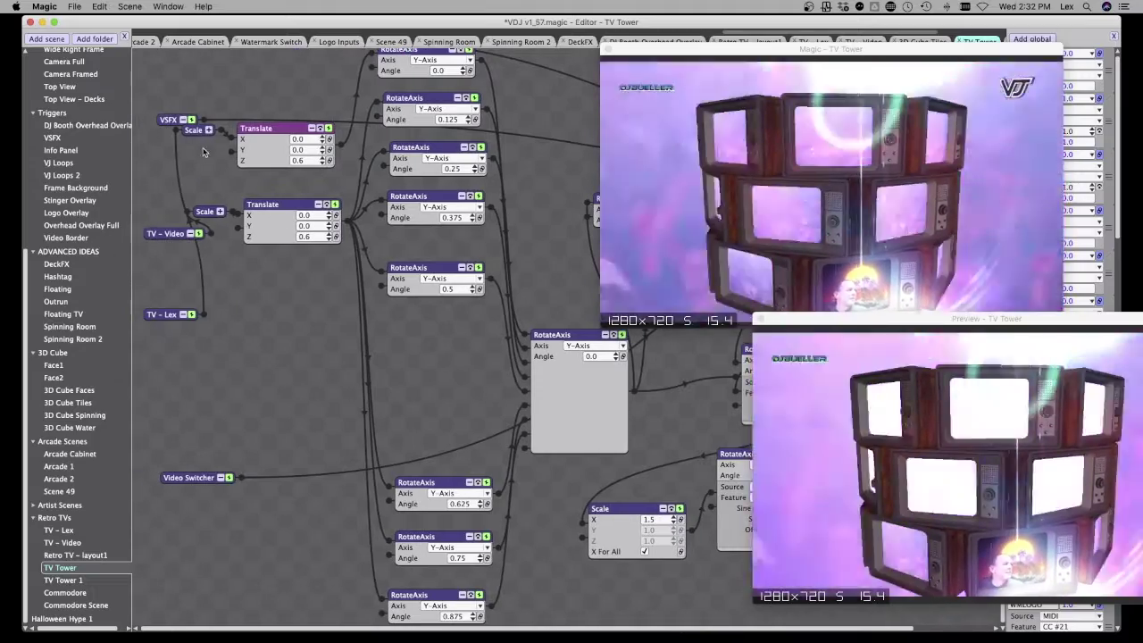
pyautogui.moveTo(204, 217); pyautogui.dragTo(293, 354)
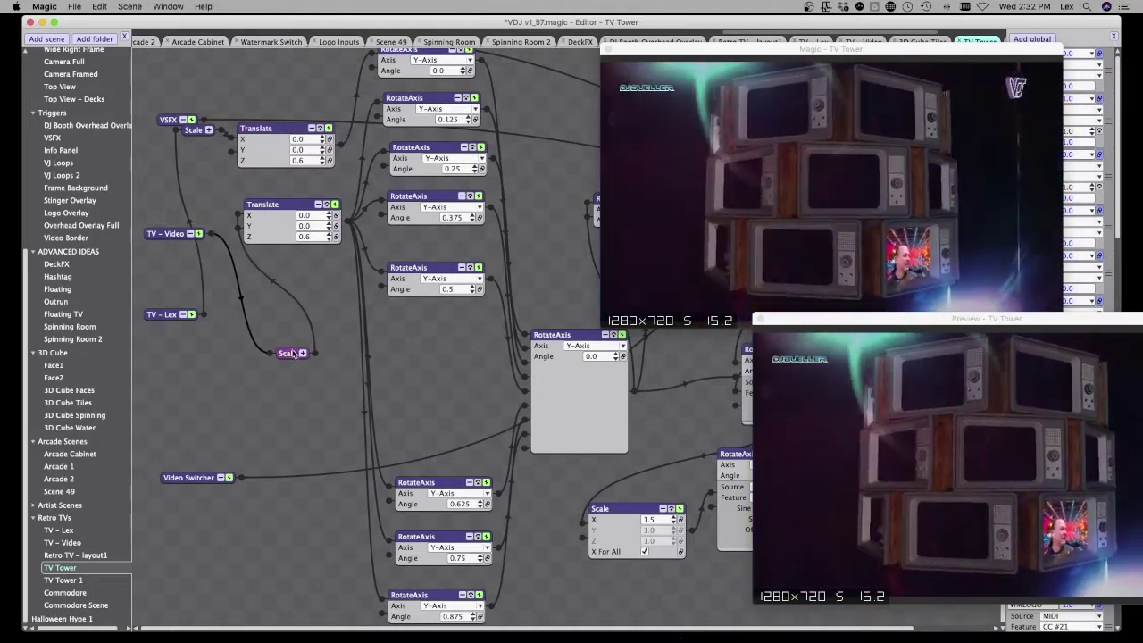
pyautogui.doubleClick(293, 354)
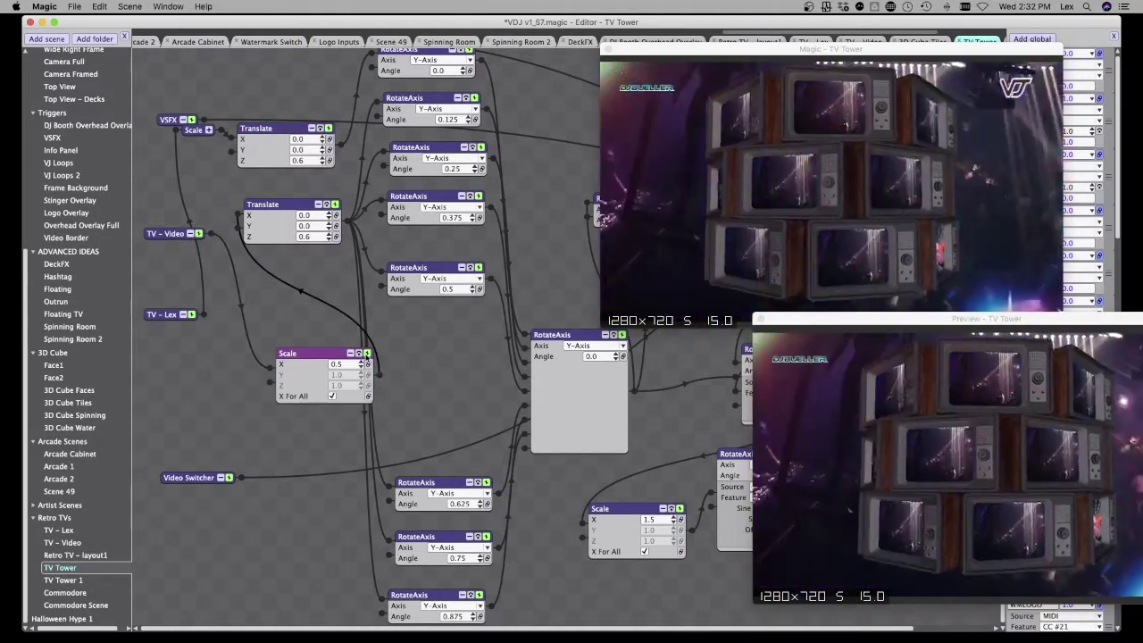
pyautogui.click(366, 353)
pyautogui.click(366, 354)
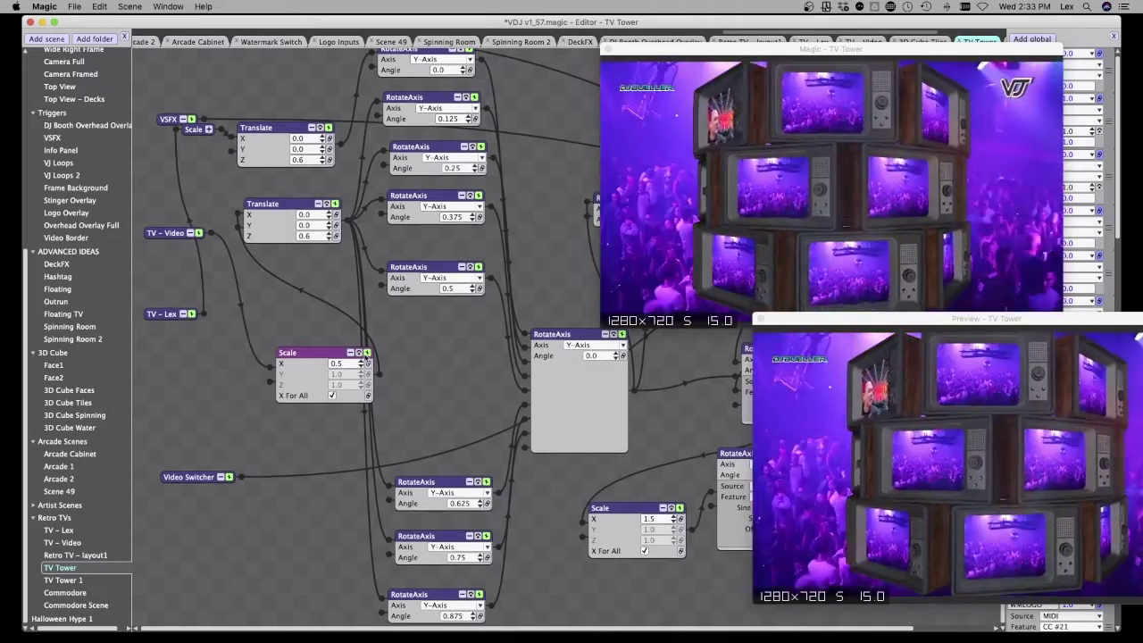
# Turn off the Y-Axis RotateAxis modules with angles 0.5, 0.375, 0.25 and 0.125 one by one to isolate their TVs
pyautogui.click(477, 268)
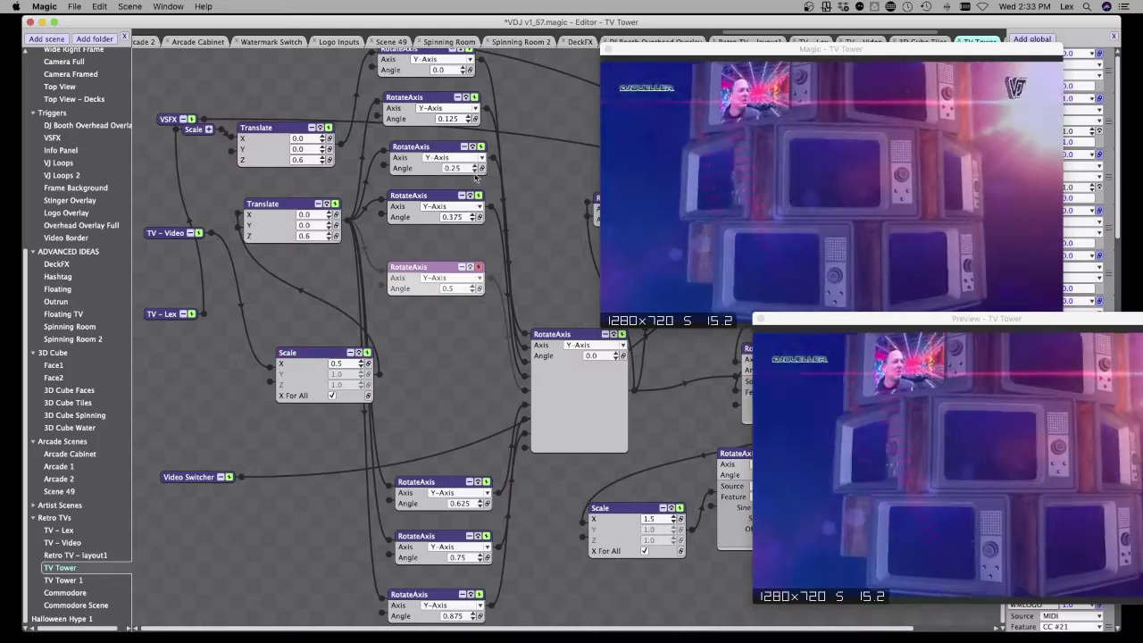
pyautogui.click(480, 196)
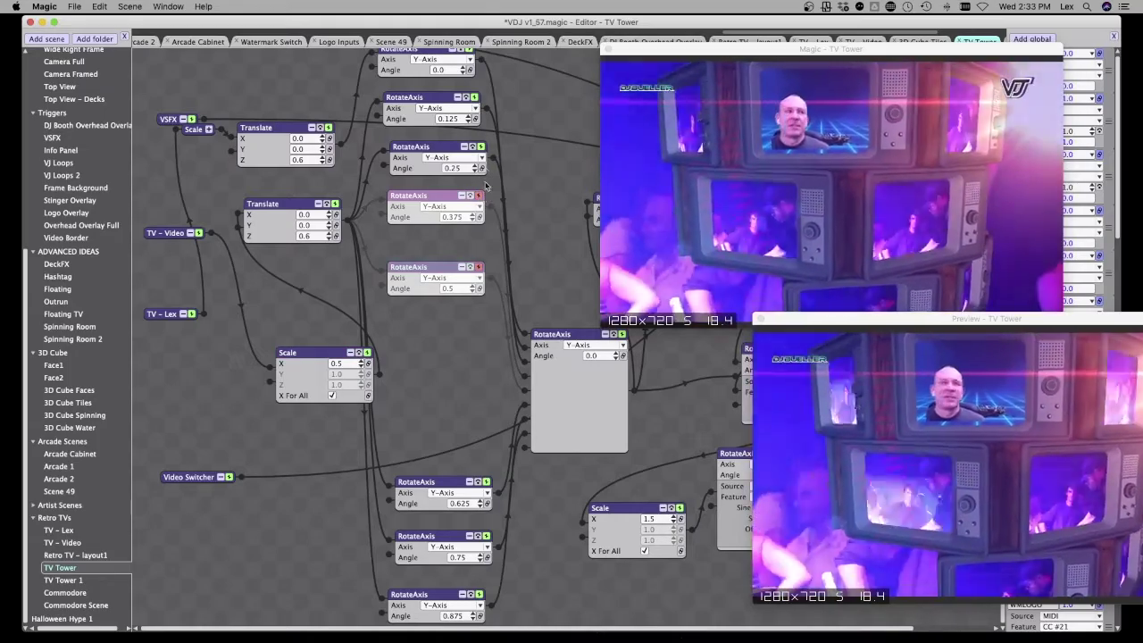
pyautogui.click(482, 146)
pyautogui.click(477, 96)
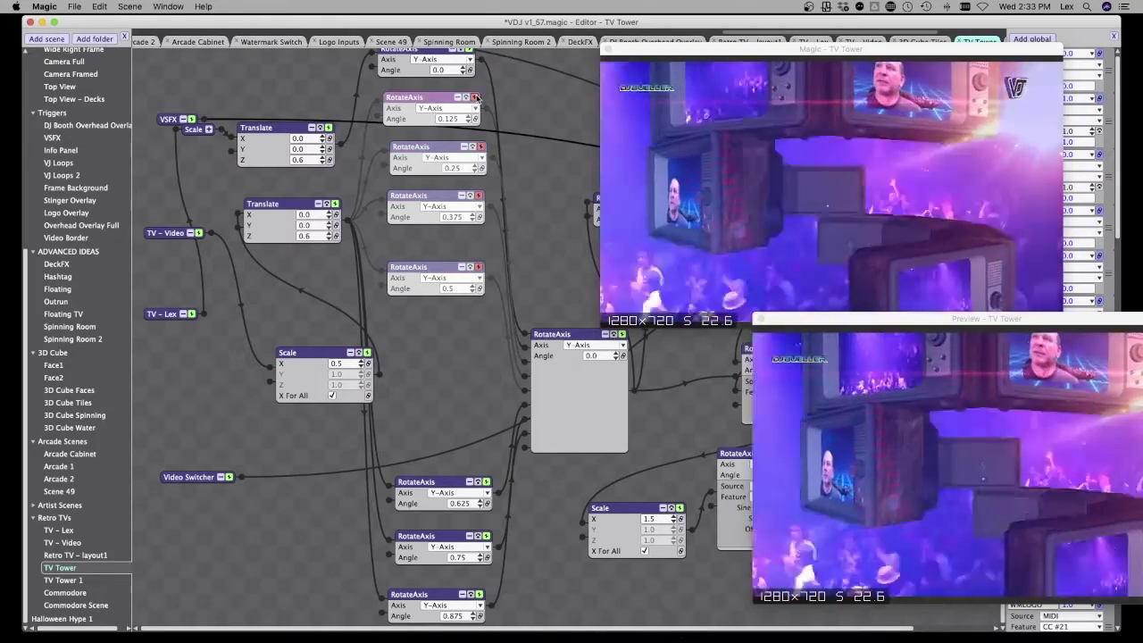
# Open the TV Tower 1, TV Tower and Retro TV - layout1 scenes in turn, and place the Preview window over the Magic output window
pyautogui.click(81, 581)
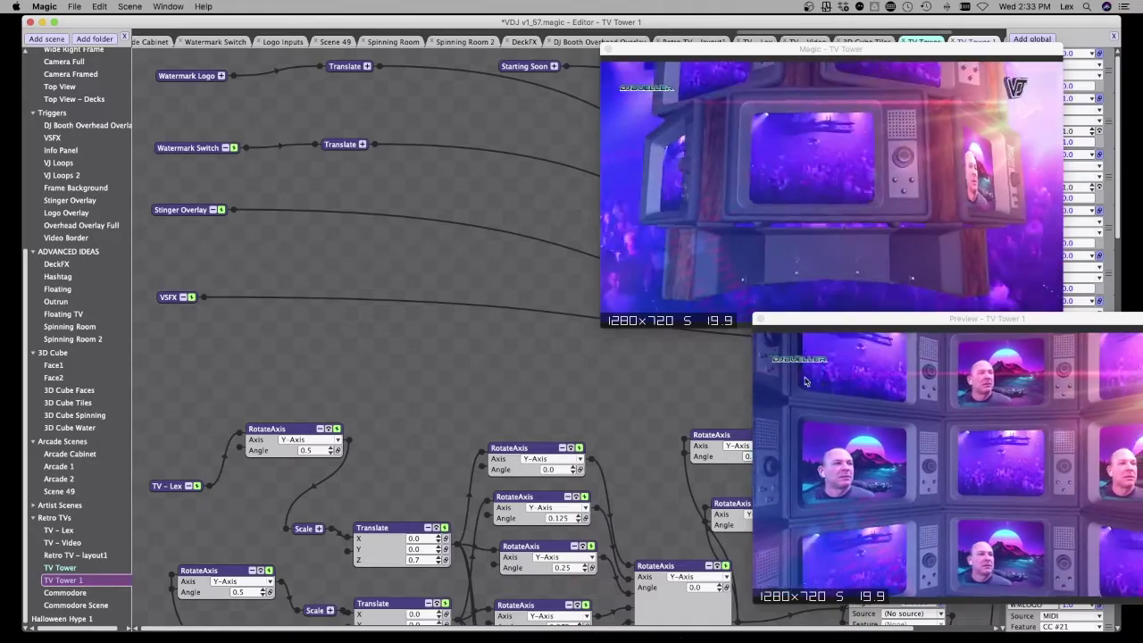
pyautogui.click(107, 570)
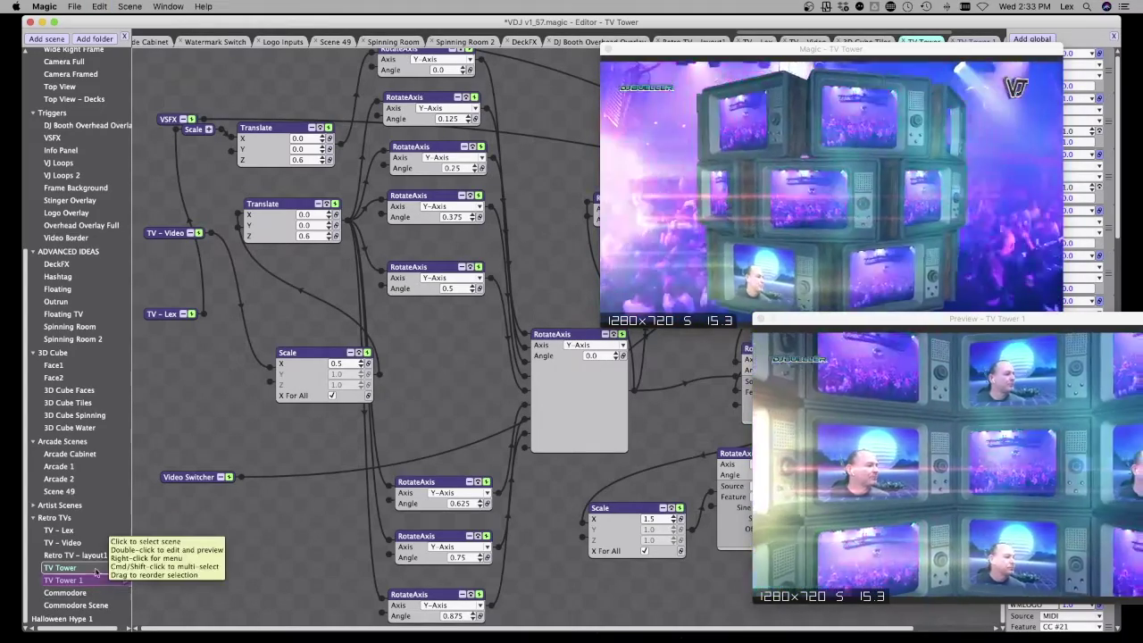
pyautogui.click(85, 556)
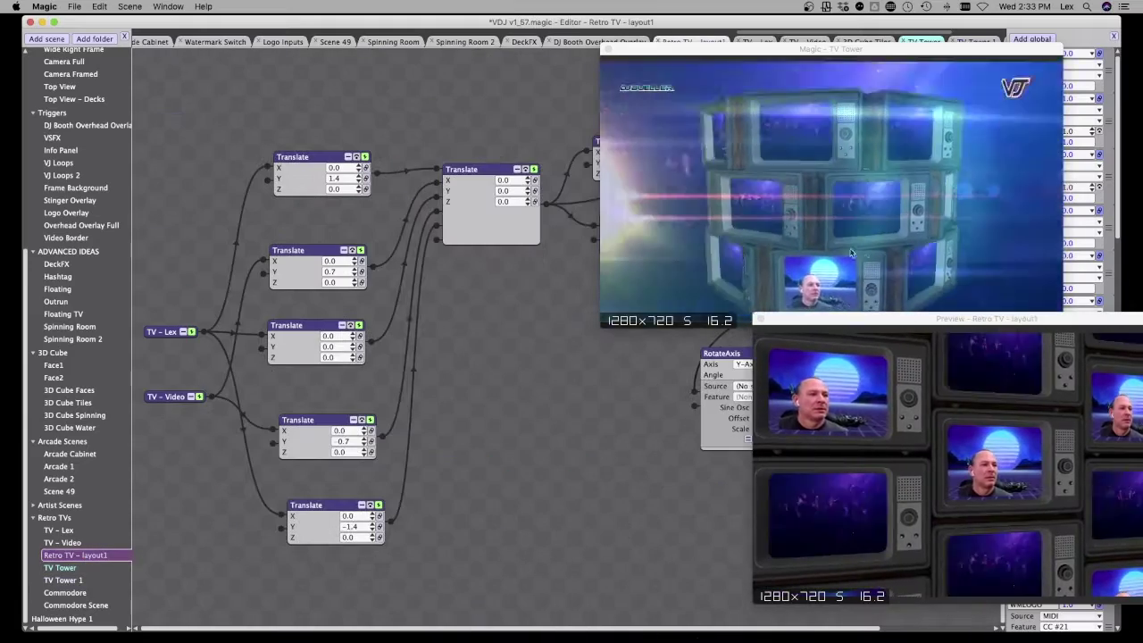
pyautogui.moveTo(783, 320); pyautogui.dragTo(627, 35)
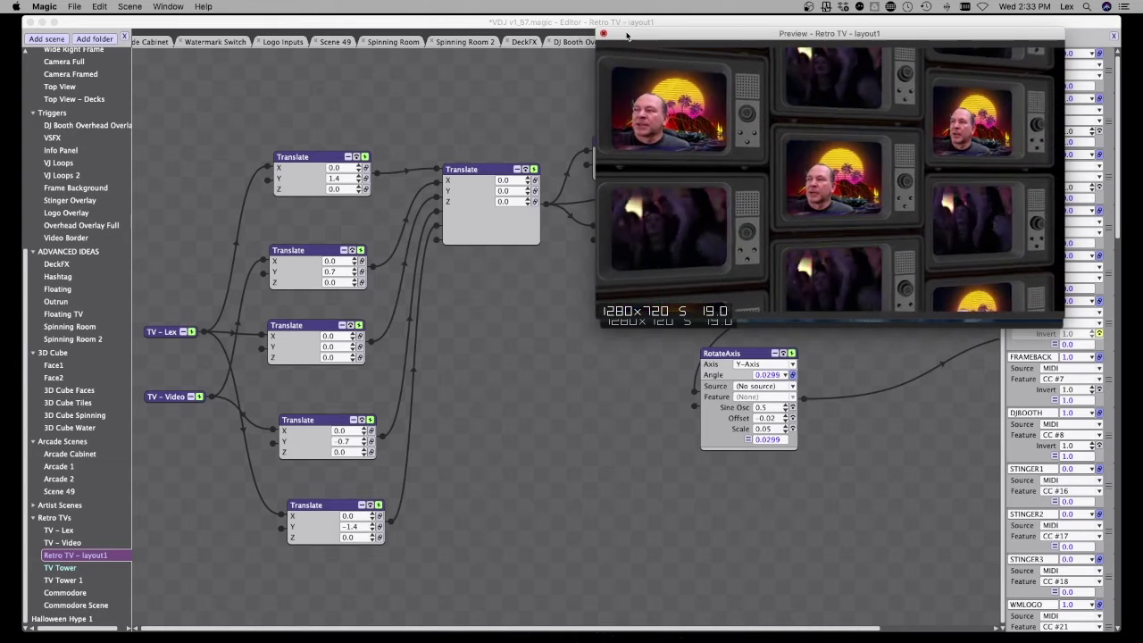
# Preview the TV Tower 1 scene and the Arcade Cabinet scene with their module graphs open for editing
pyautogui.click(79, 581)
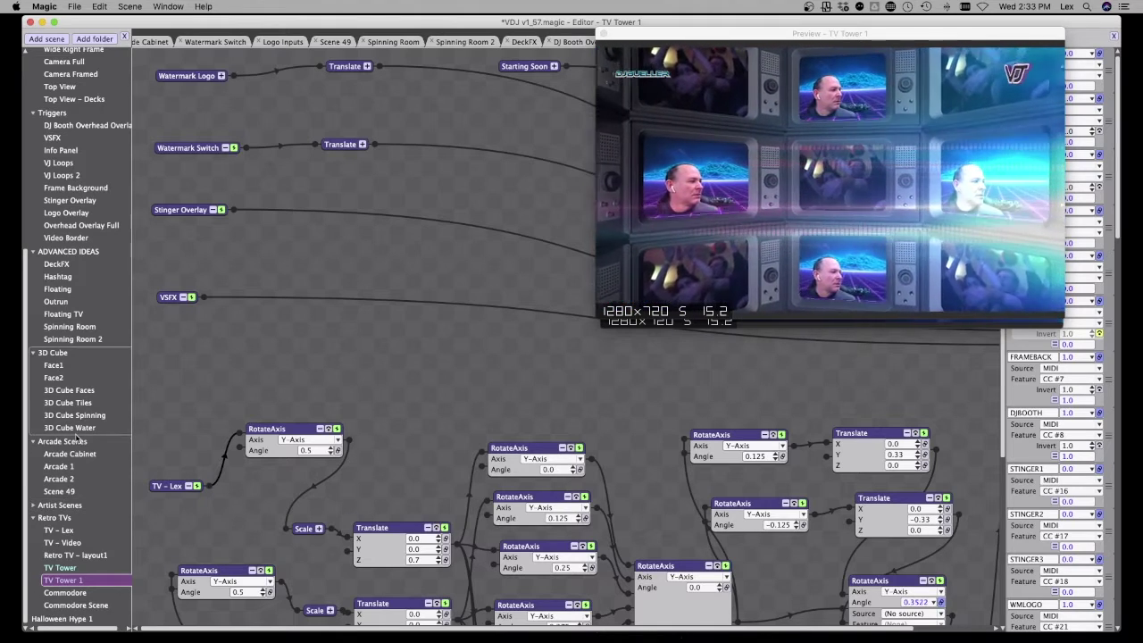
pyautogui.click(84, 458)
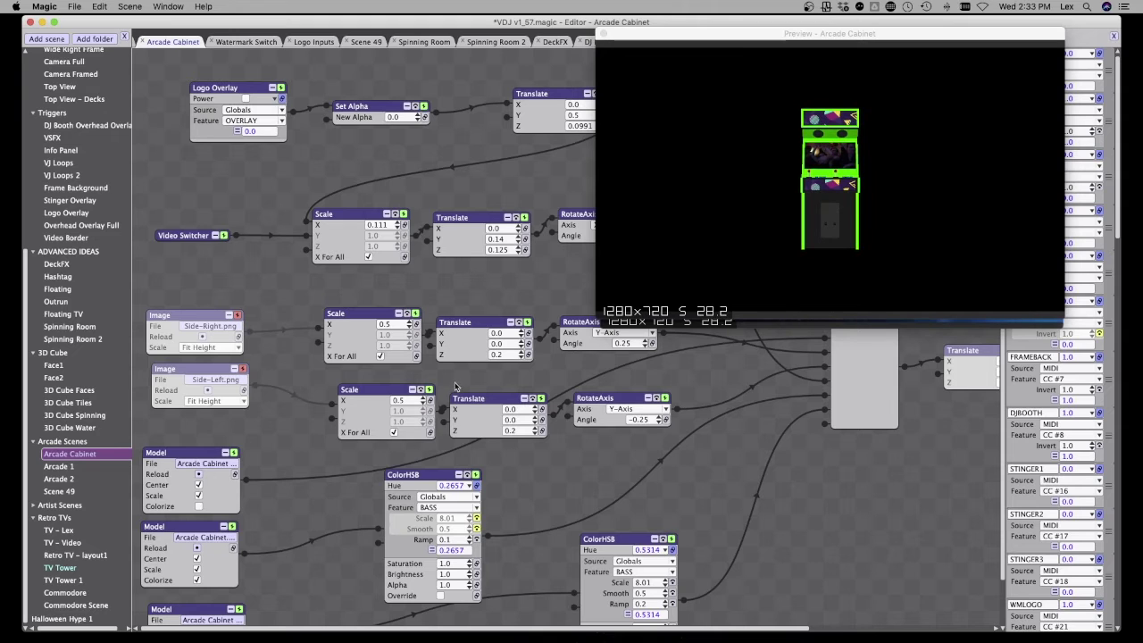
pyautogui.rightClick(82, 457)
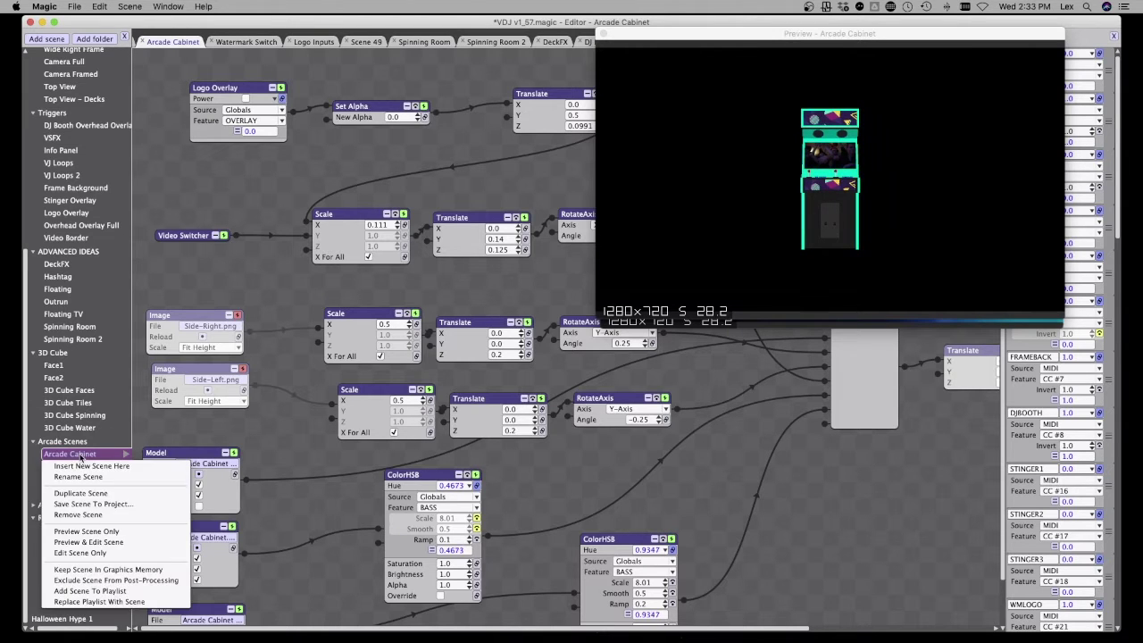
pyautogui.click(104, 542)
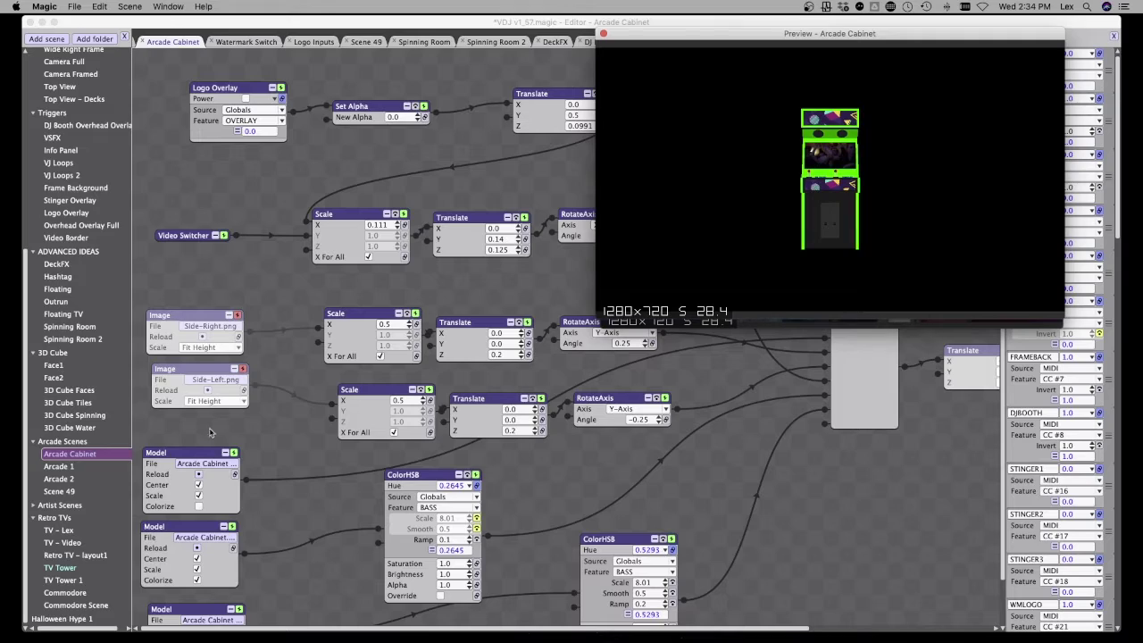
# Open the Arcade 1 scene and turn off its Future Retro VideoFile module
pyautogui.click(71, 468)
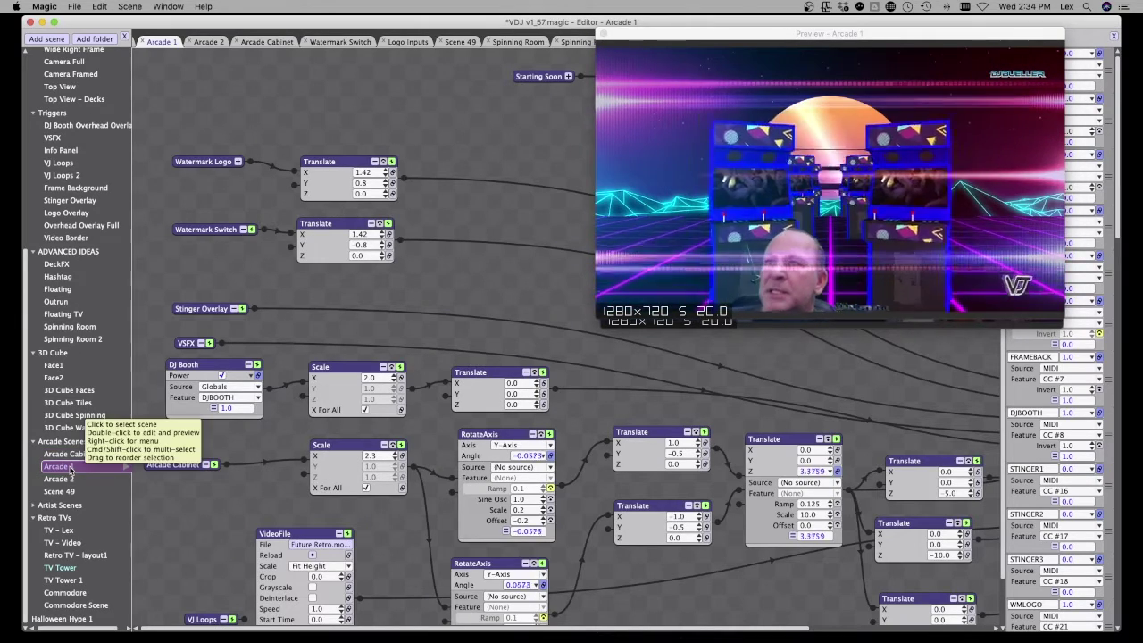
pyautogui.scroll(-2, 230, 396)
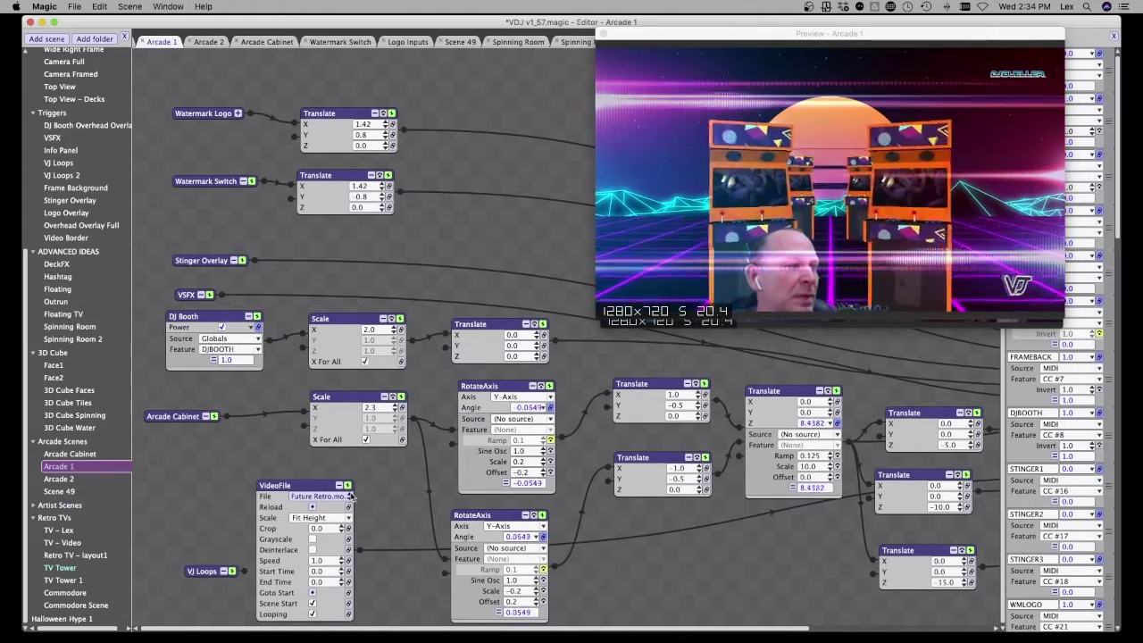
pyautogui.click(341, 486)
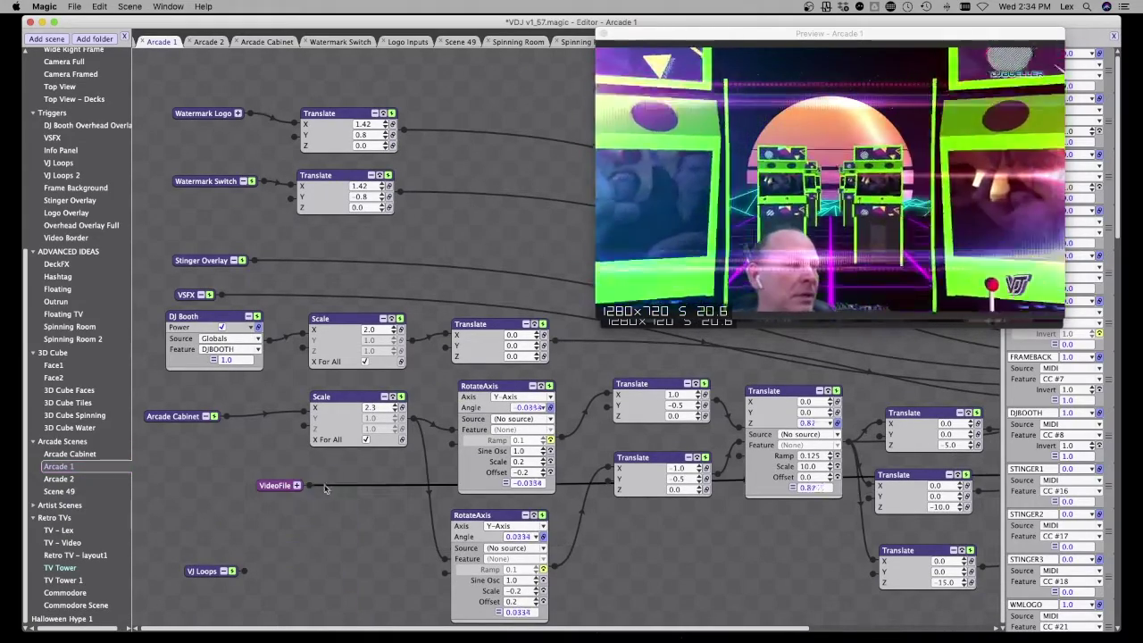
pyautogui.click(297, 486)
pyautogui.click(348, 486)
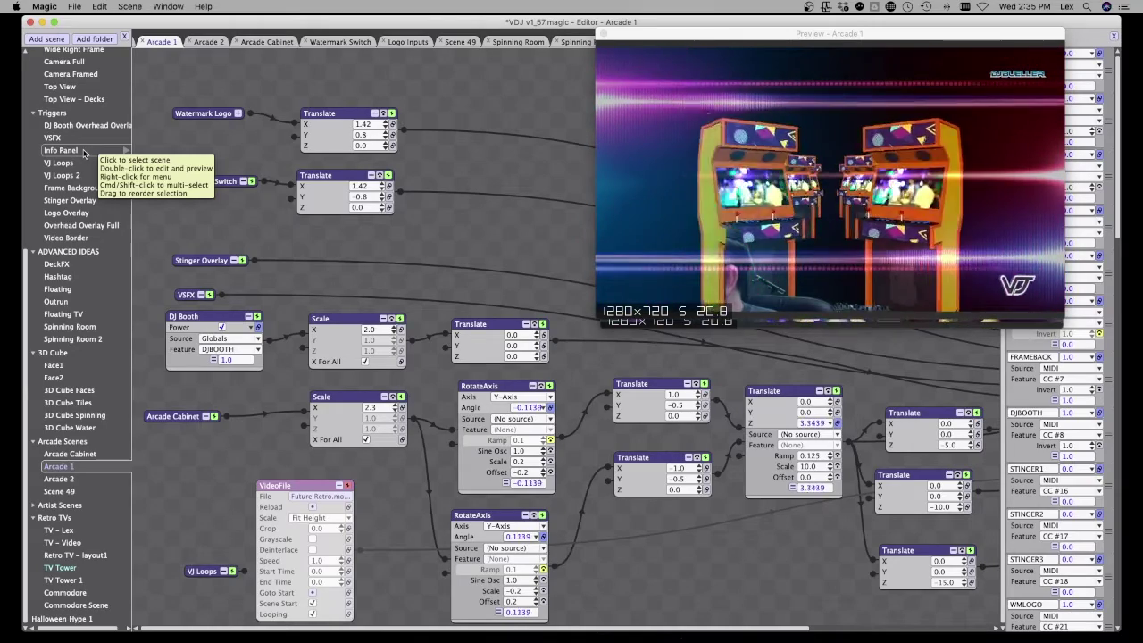
# Open Info Scene for editing and preview, and align the Preview window over the Magic output window
pyautogui.scroll(5, 71, 197)
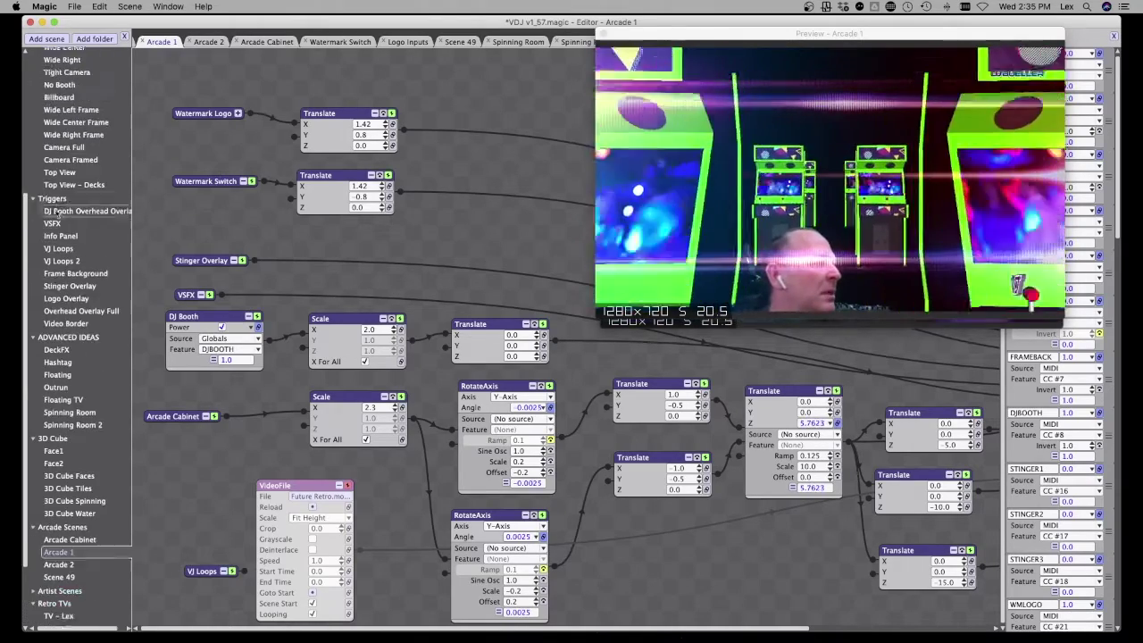
pyautogui.scroll(1, 64, 234)
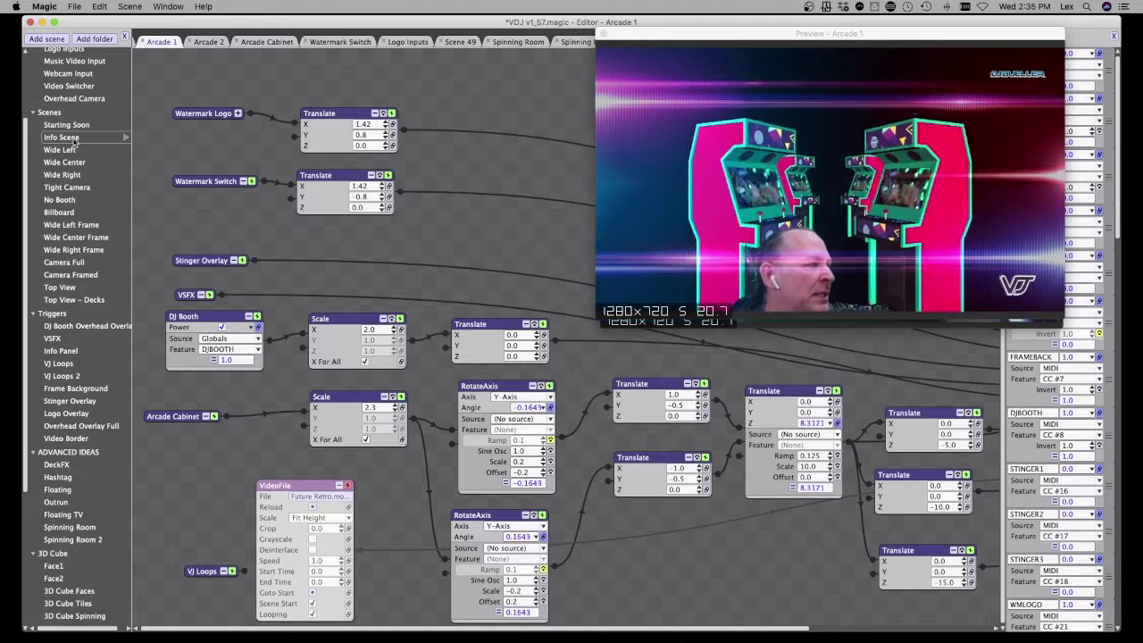
pyautogui.click(73, 138)
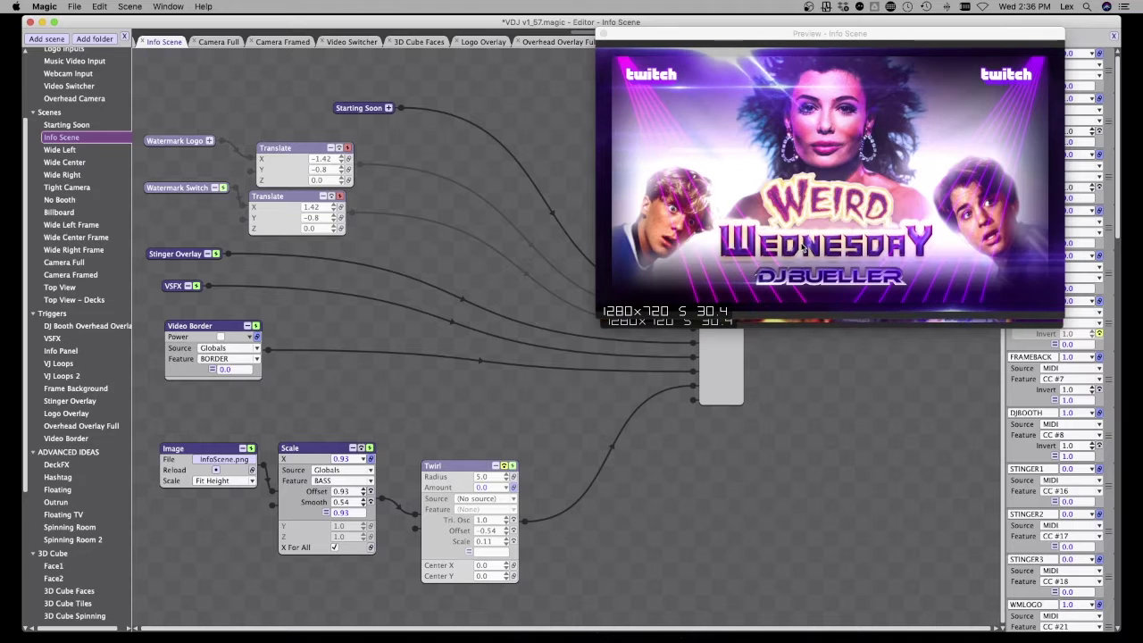
pyautogui.moveTo(922, 36); pyautogui.dragTo(919, 45)
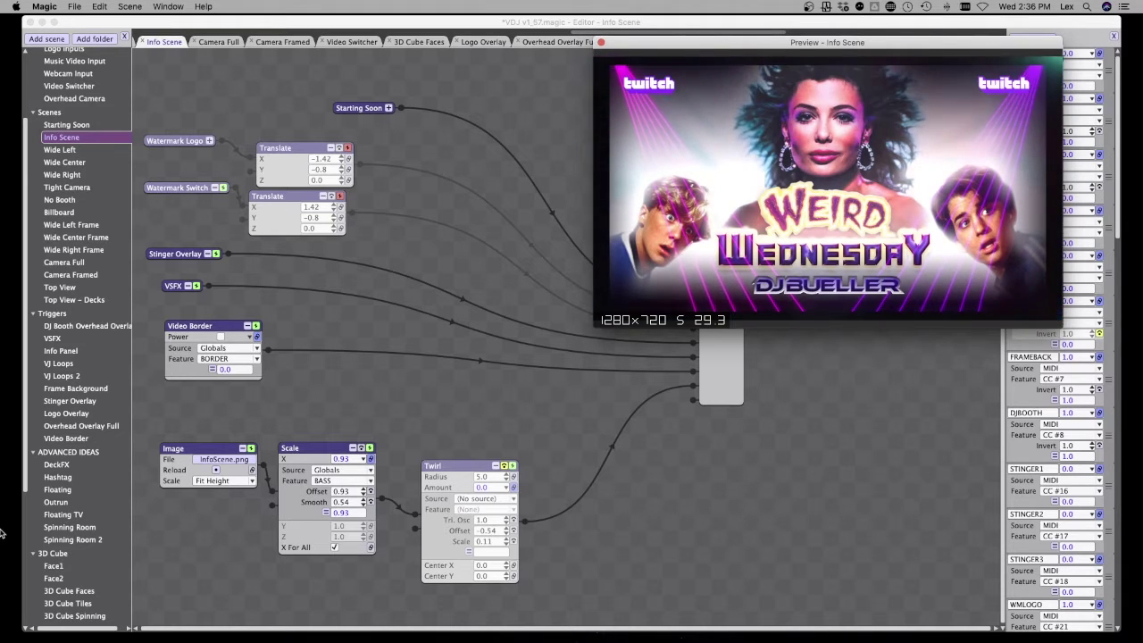
# Preview the 3D Cube Water scene from the 3D Cube folder, and return to Info Scene
pyautogui.scroll(-5, 79, 558)
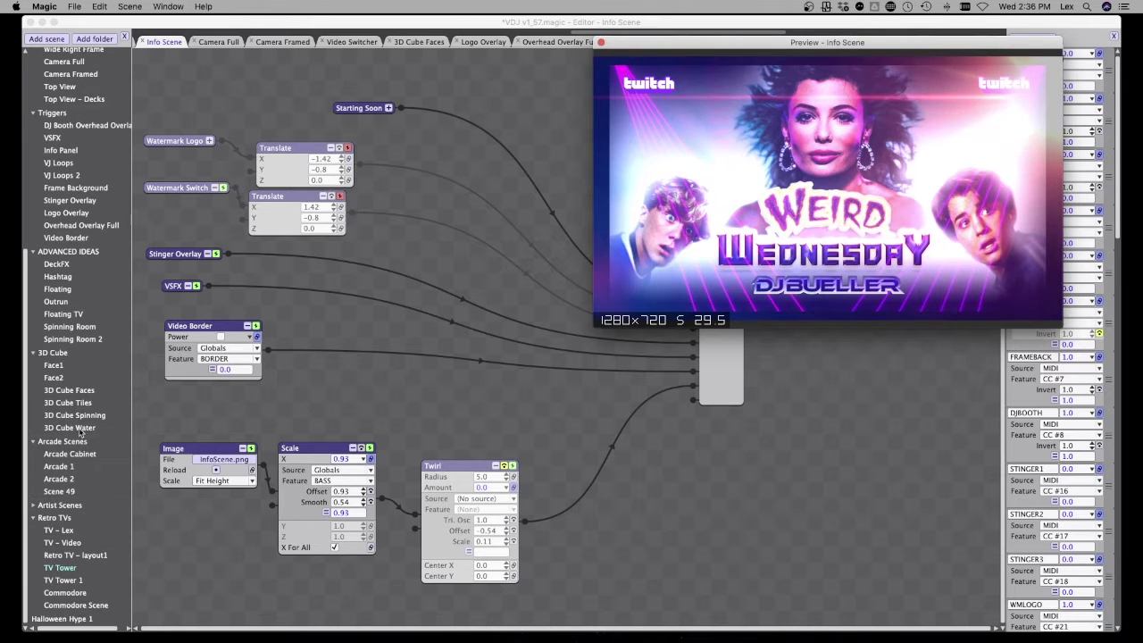
pyautogui.click(80, 428)
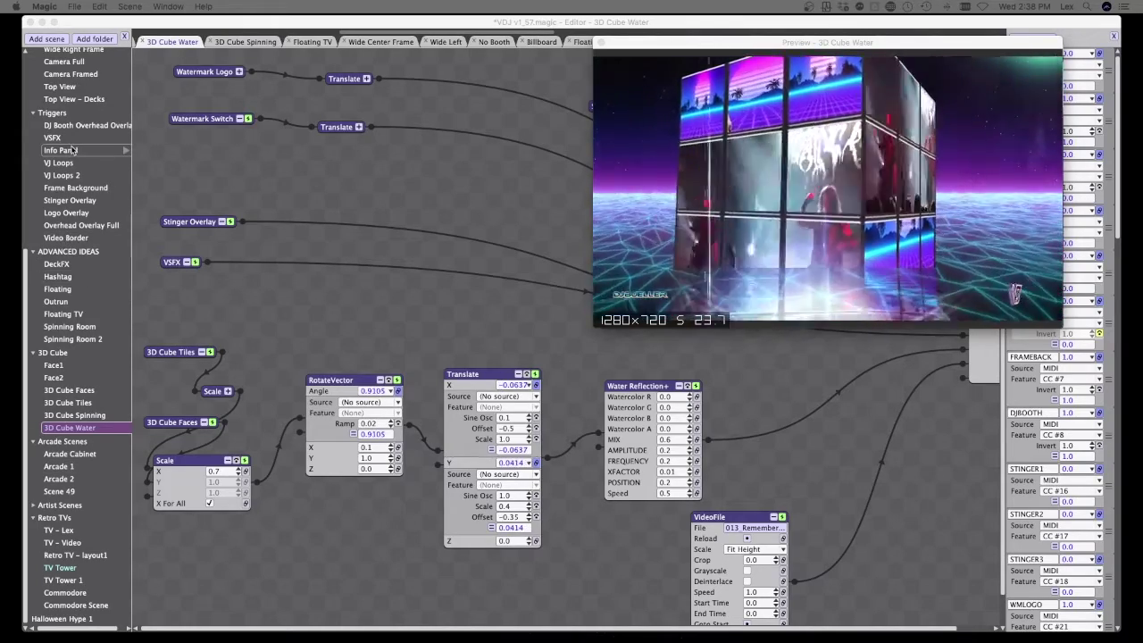
pyautogui.scroll(8, 67, 250)
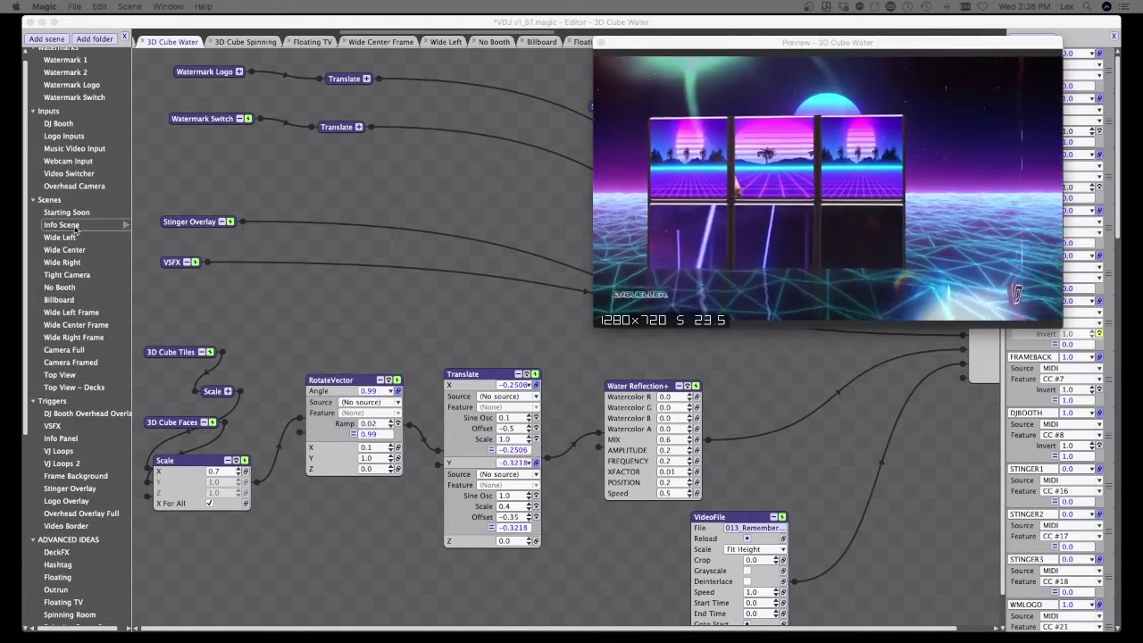
pyautogui.click(75, 225)
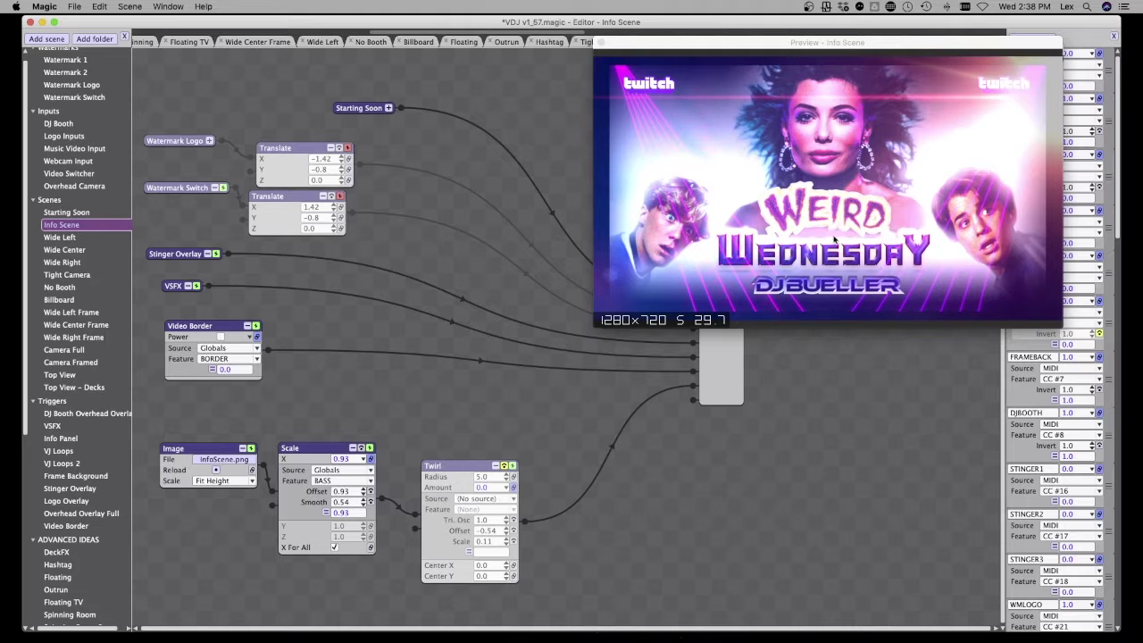
# Preview the Starting Soon scene, followed by the Wide Center scene
pyautogui.click(67, 213)
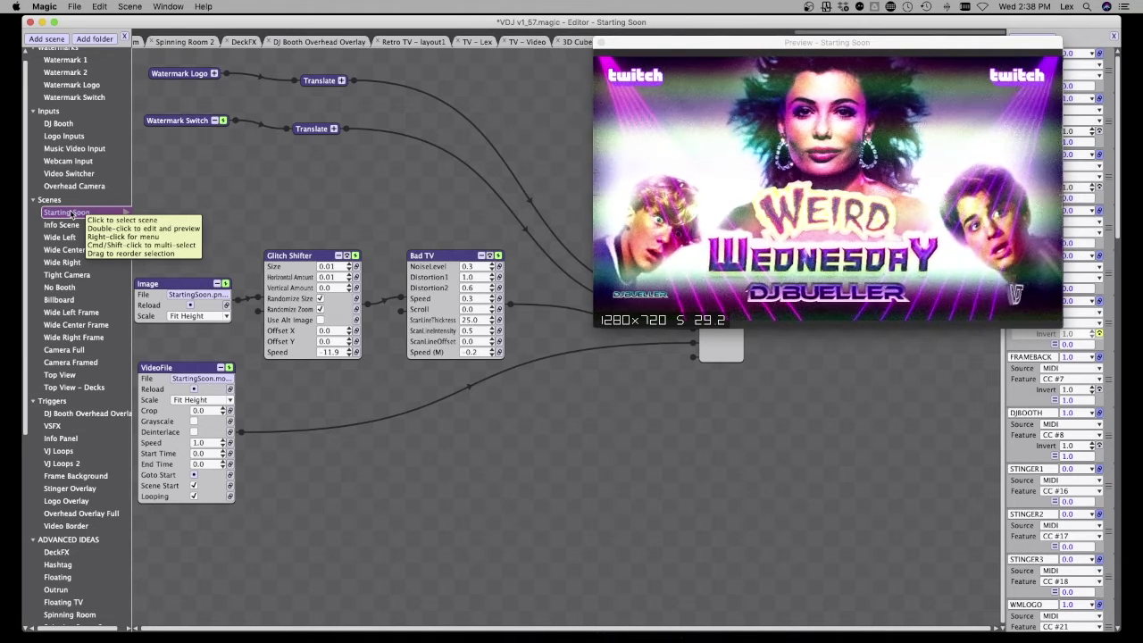
pyautogui.click(72, 212)
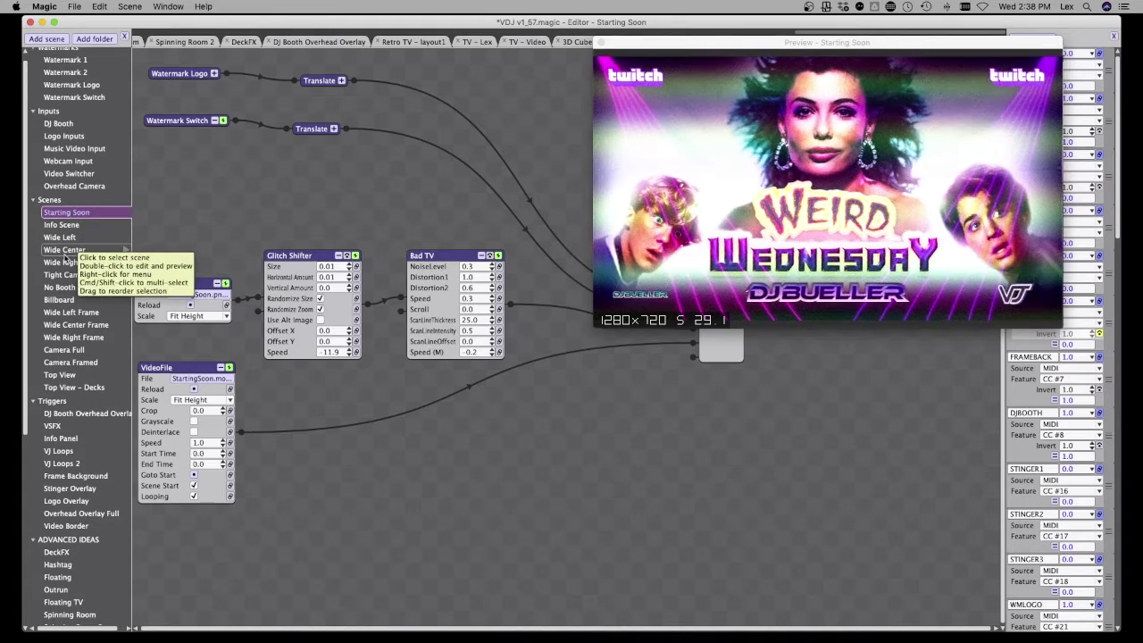
pyautogui.click(64, 251)
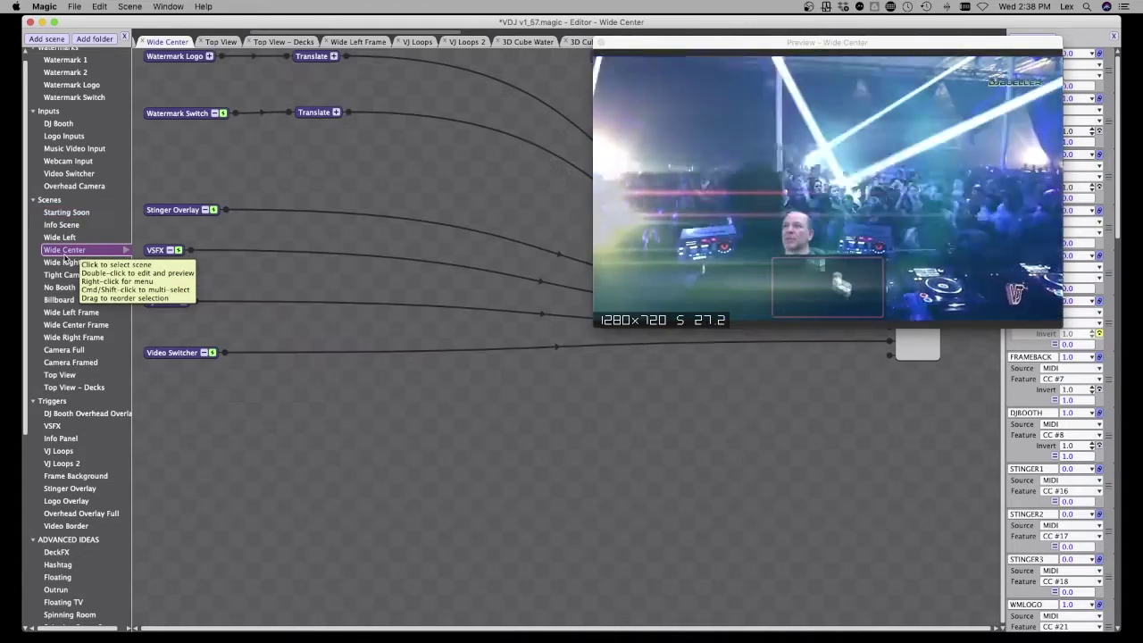
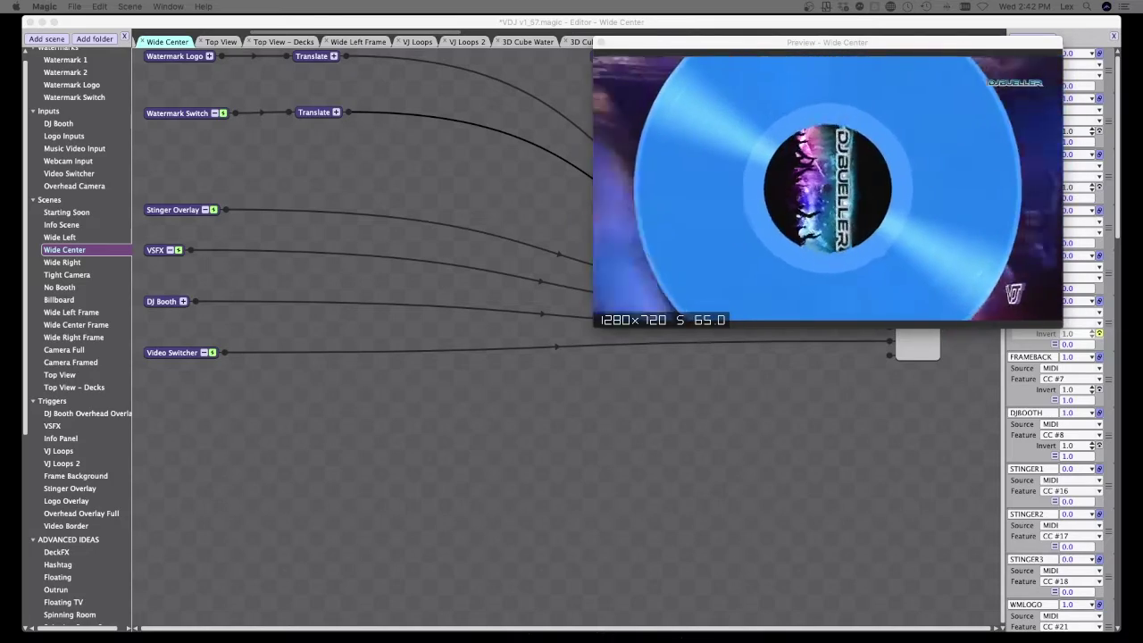
# Show the No Booth scene, go back up to Wide Right, and switch to the Tight Camera scene
pyautogui.click(59, 287)
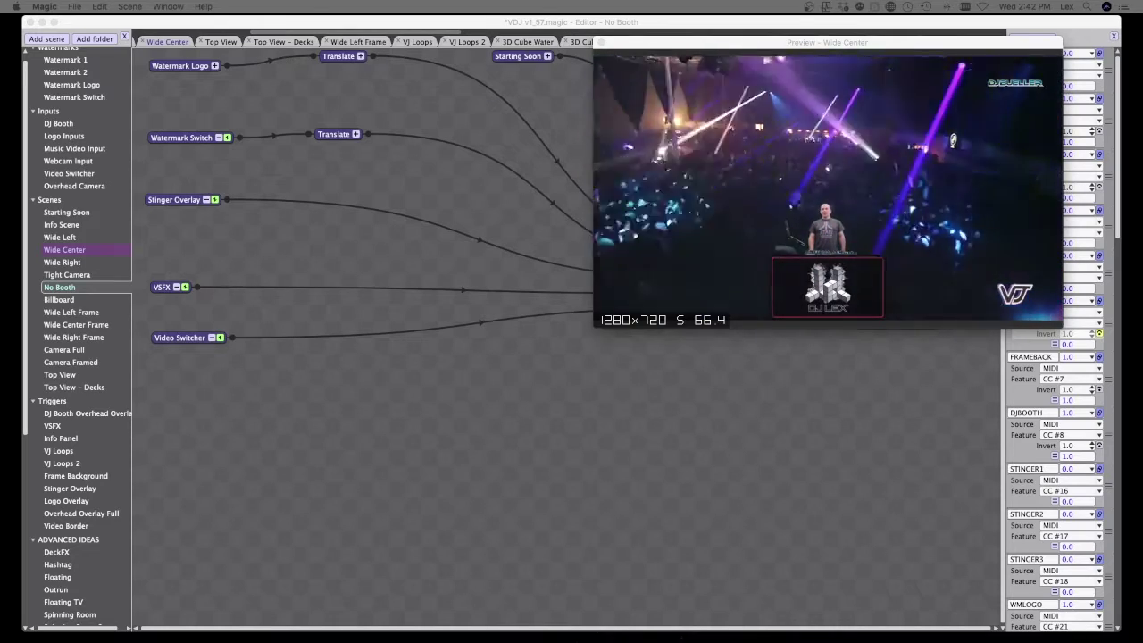
pyautogui.press('Up')
pyautogui.press('Up')
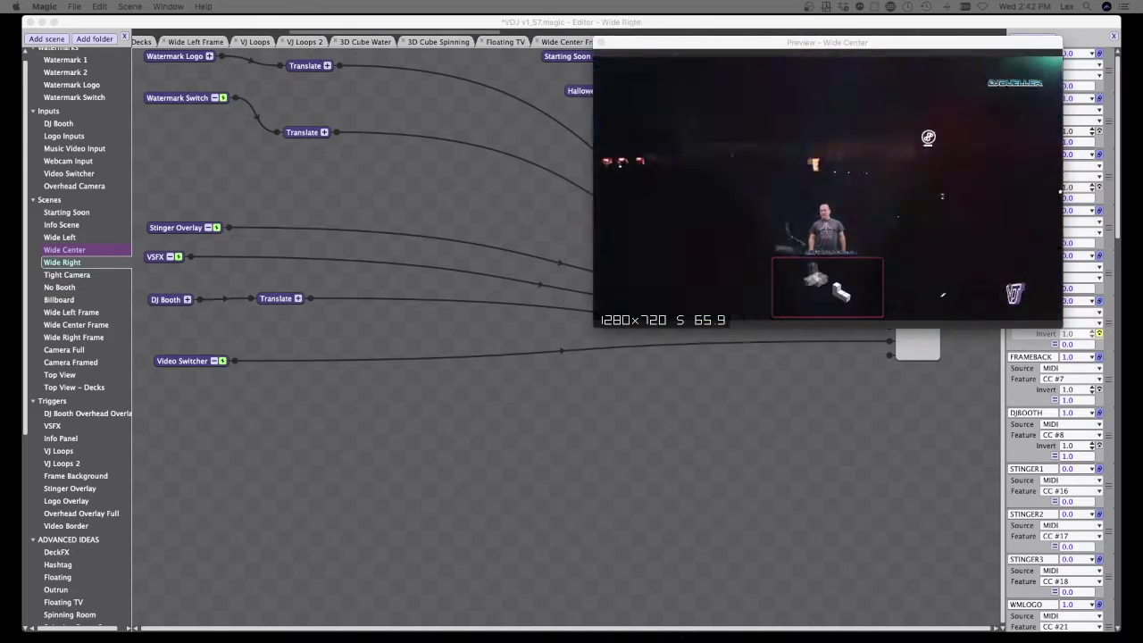
pyautogui.press('Down')
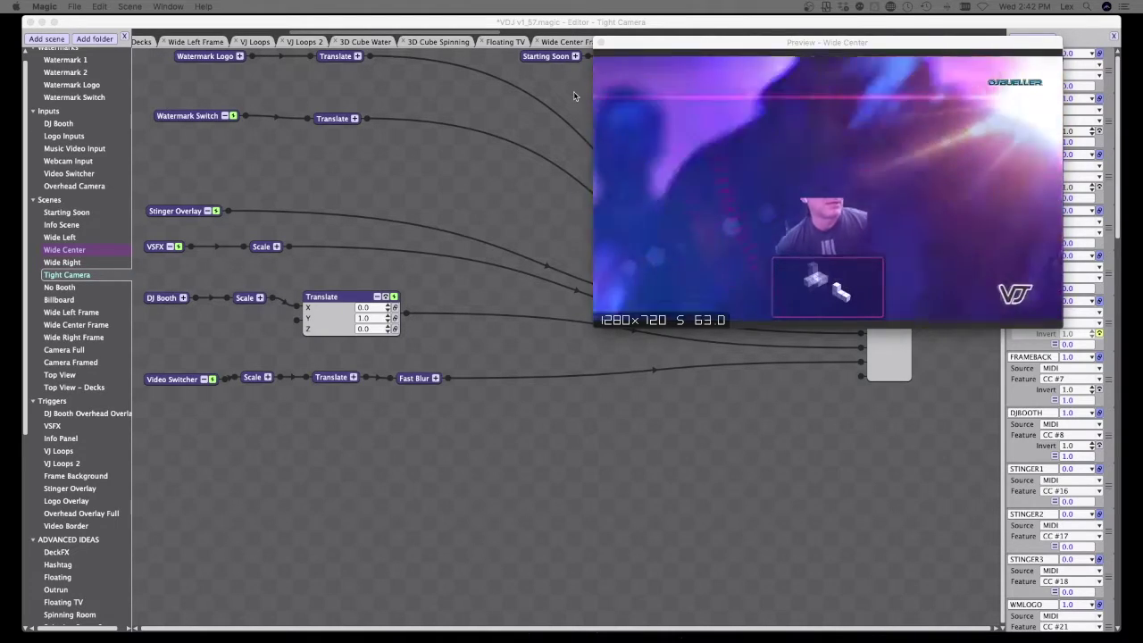
# Move the Preview window off the Magic output window and close it
pyautogui.moveTo(663, 42); pyautogui.dragTo(618, 129)
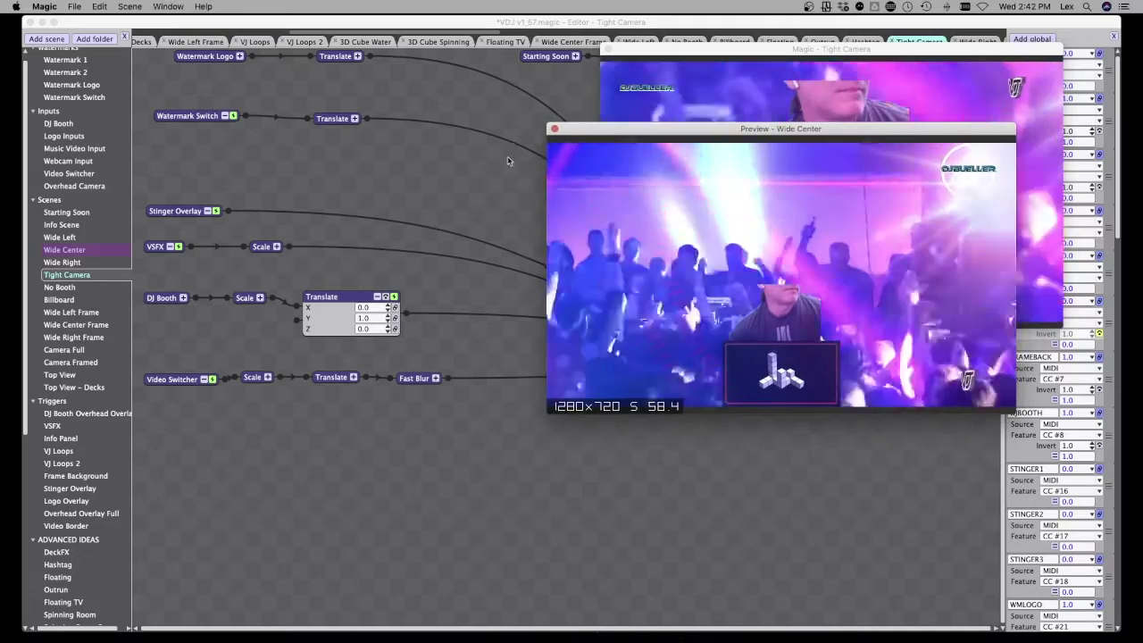
pyautogui.click(554, 130)
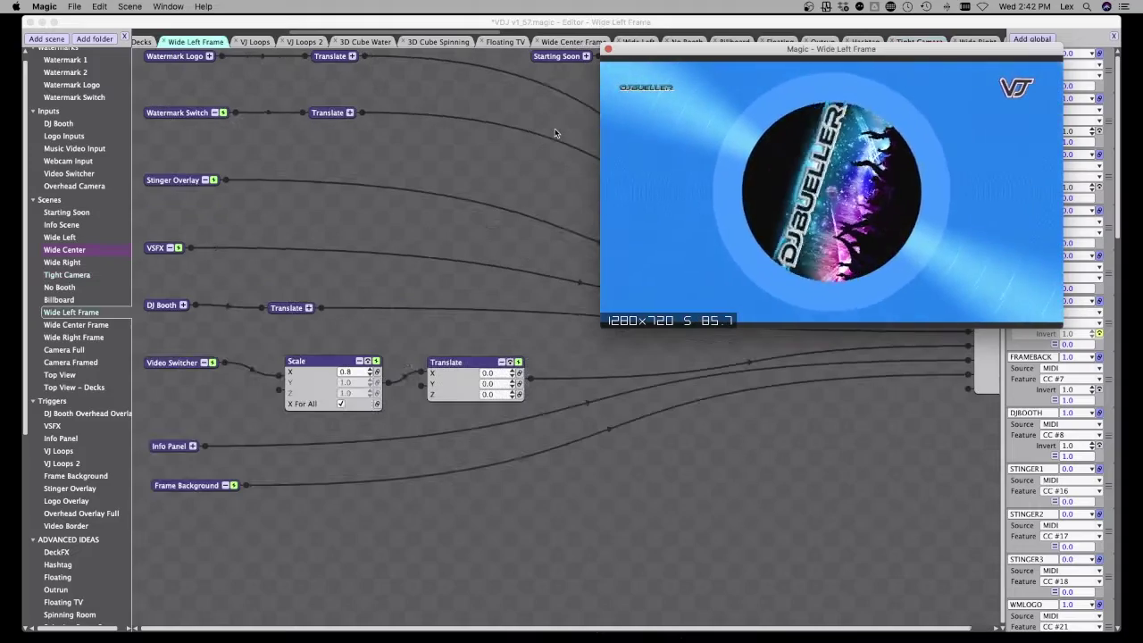
# Advance from Tight Camera through No Booth and Billboard to show the Wide Left Frame scene
pyautogui.press('Down')
pyautogui.press('Down')
pyautogui.press('Down')
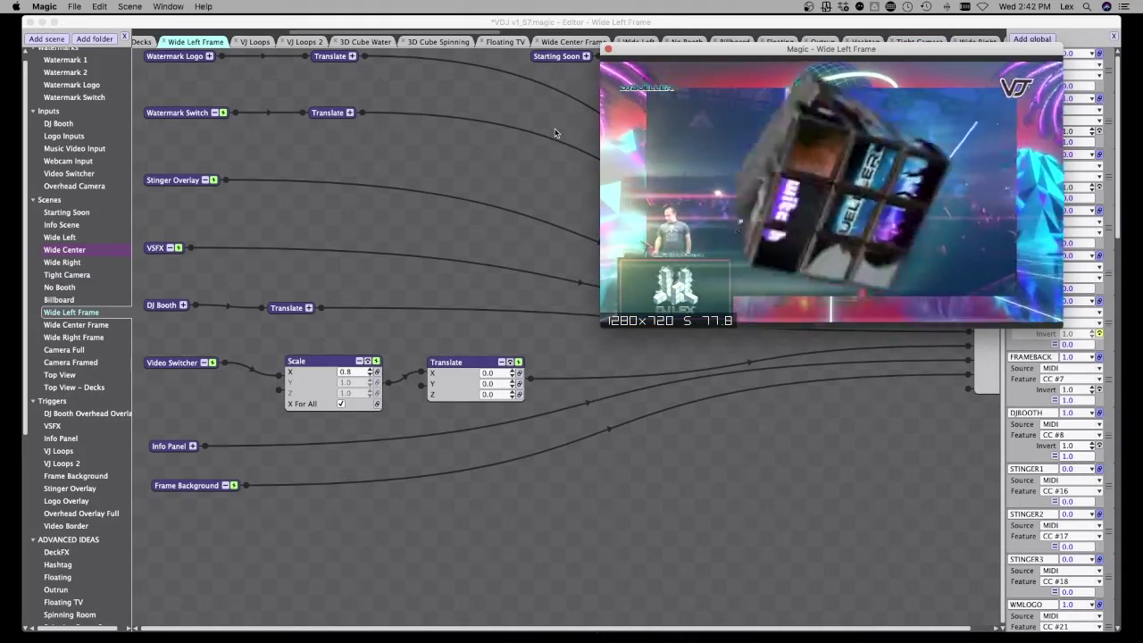
# Go back up through the scene list from Wide Left Frame to show the Wide Left scene
pyautogui.press('Up')
pyautogui.press('Up')
pyautogui.press('Up')
pyautogui.press('Up')
pyautogui.press('Up')
pyautogui.press('Up')
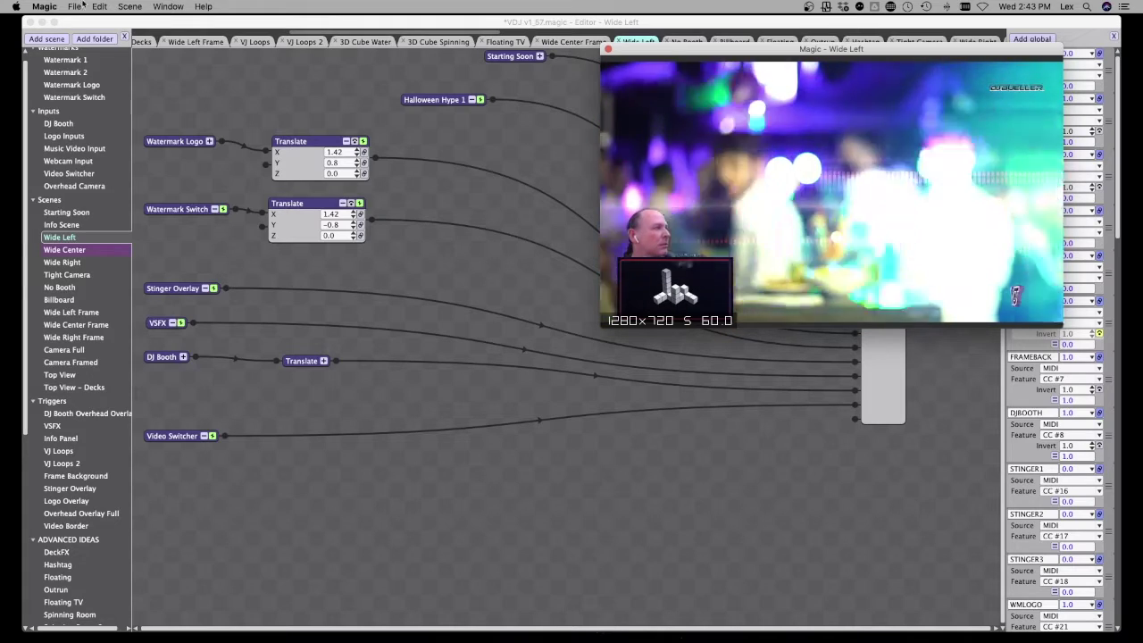
pyautogui.click(81, 6)
pyautogui.click(81, 6)
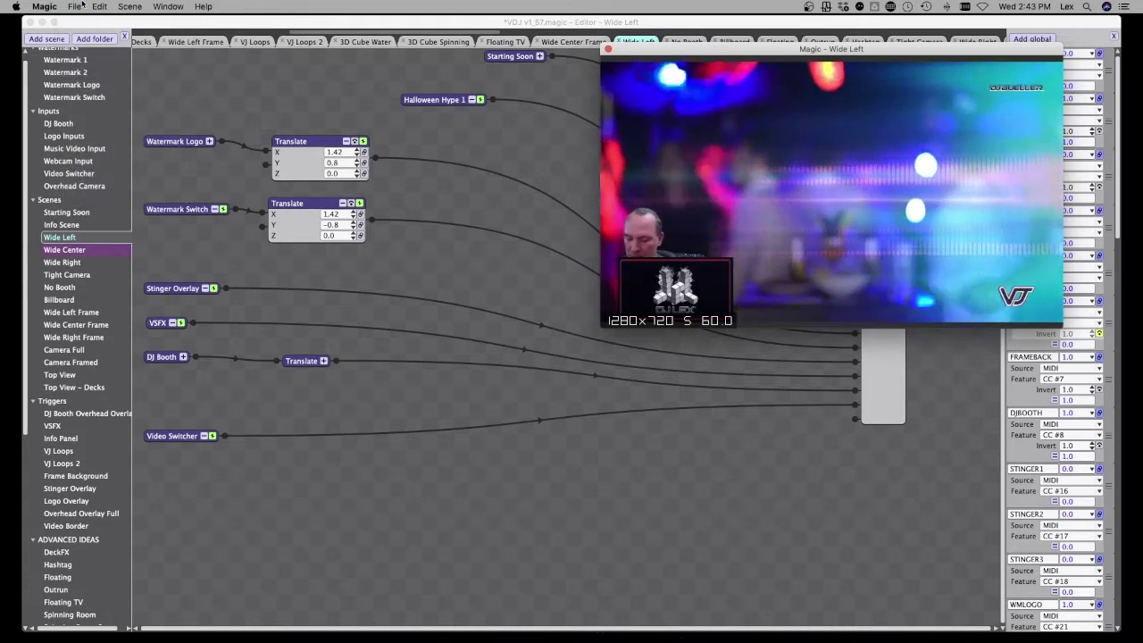